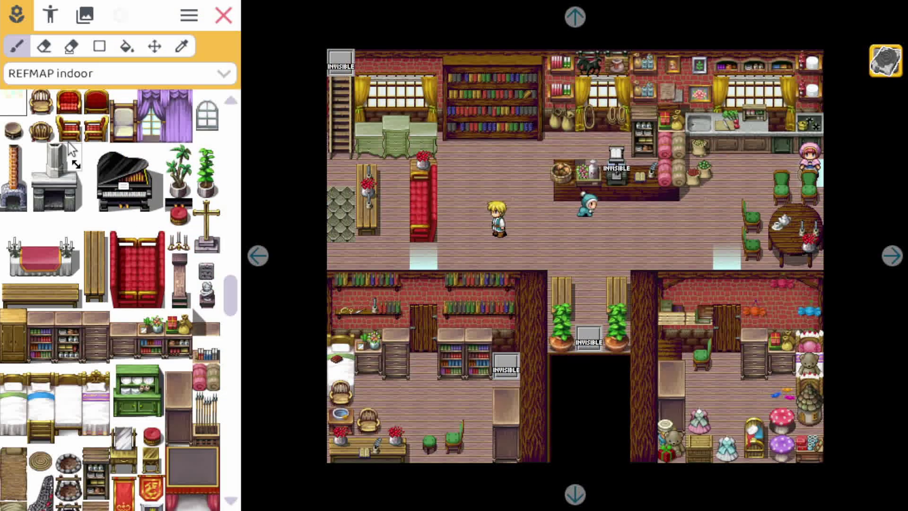
Place the black grand piano from the REFMAP indoor tiles in front of the large bookshelf
drag(101, 153, 159, 216)
click(466, 126)
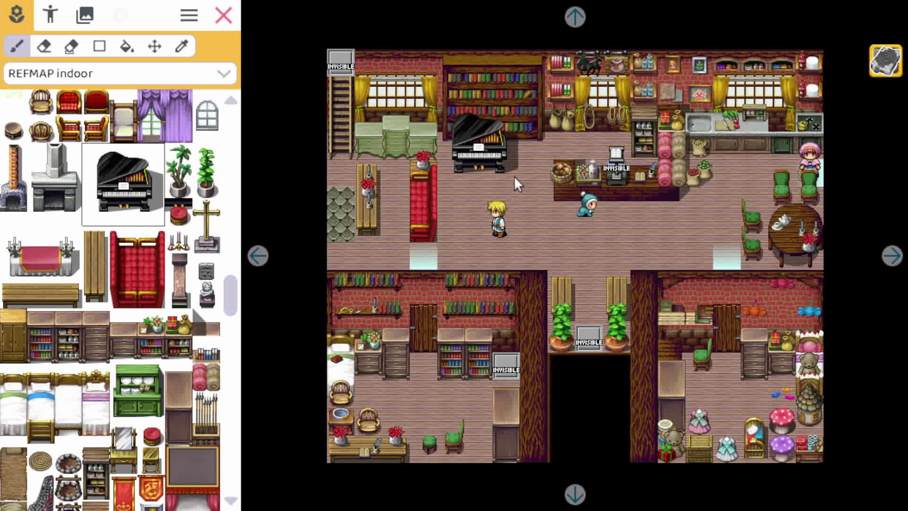
Add the bald humanoid in green beside the kitchen counter and open his startup properties
click(51, 16)
click(77, 206)
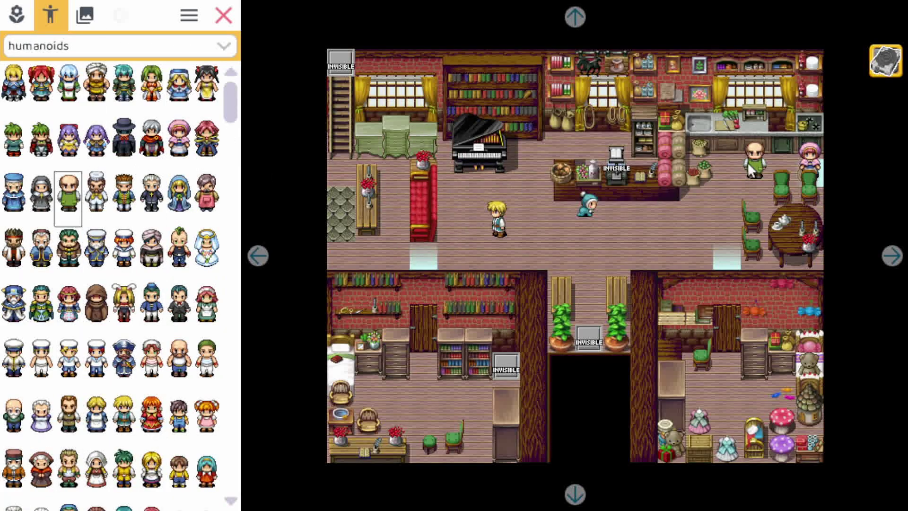
click(751, 171)
click(752, 173)
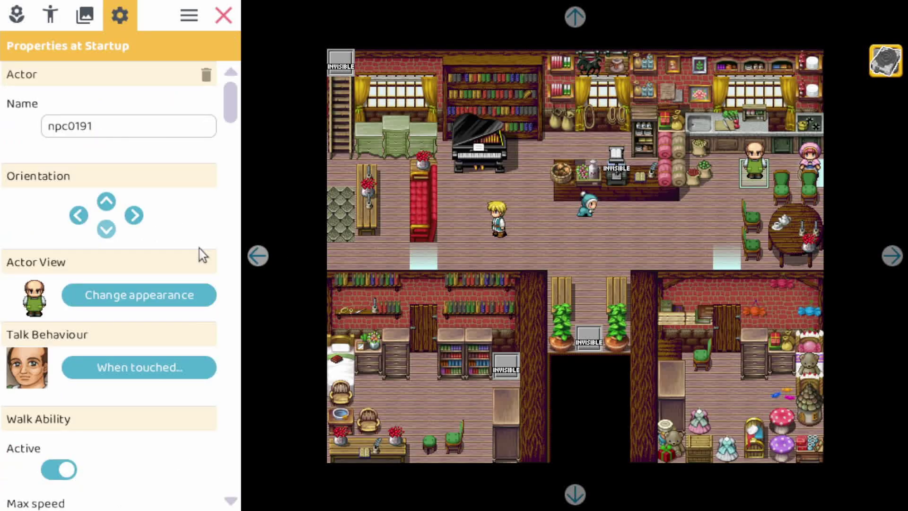
mouse_move(233, 113)
mouse_down()
mouse_move(248, 358)
mouse_move(237, 325)
mouse_move(234, 110)
mouse_up()
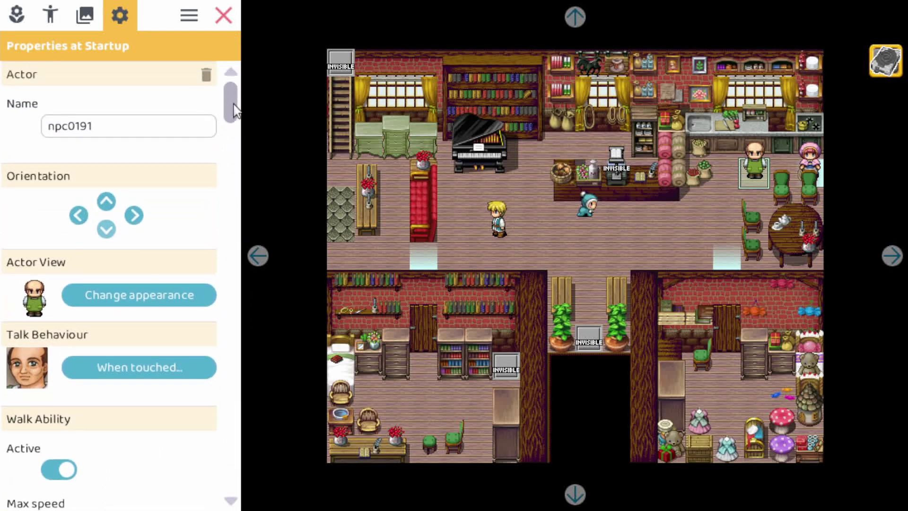
Play-test the room by walking the hero around, then return to the editor
click(216, 9)
key(Right)
key(Left)
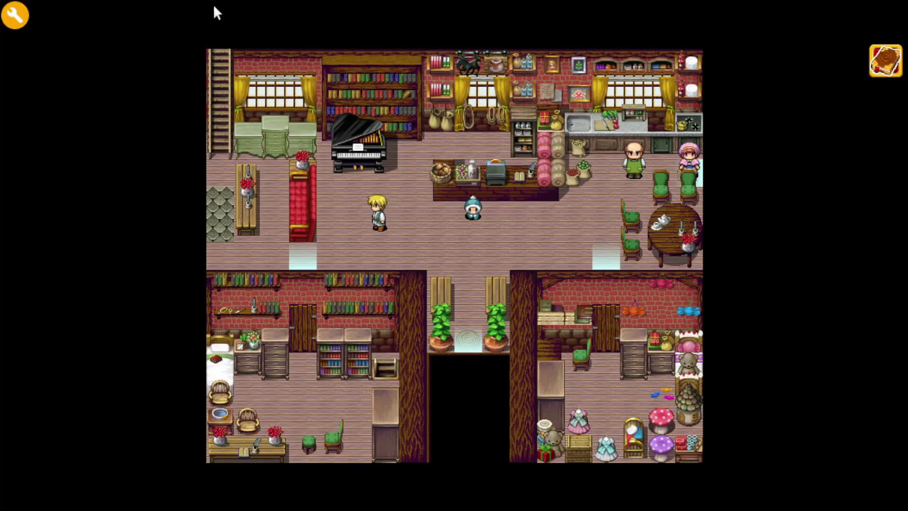
key(Down)
click(16, 21)
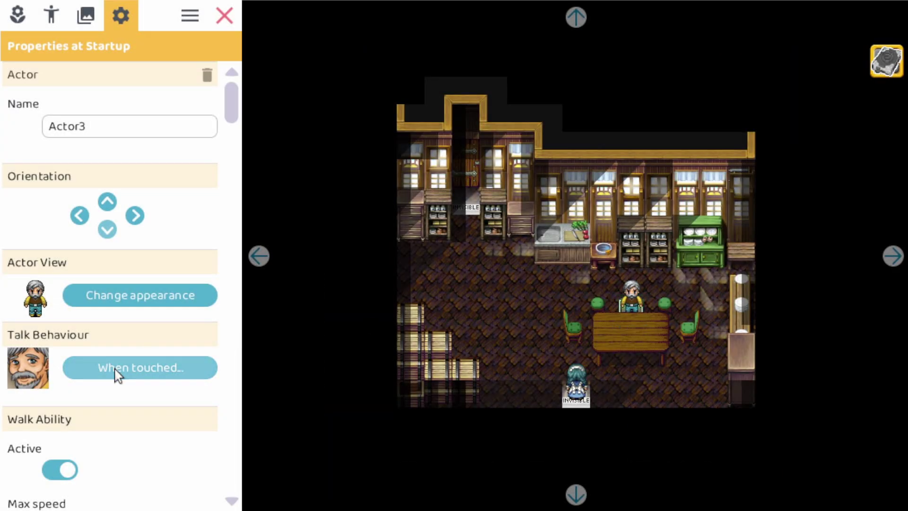
Review the list of actions that run when Actor3 is touched, from its beginning
click(115, 372)
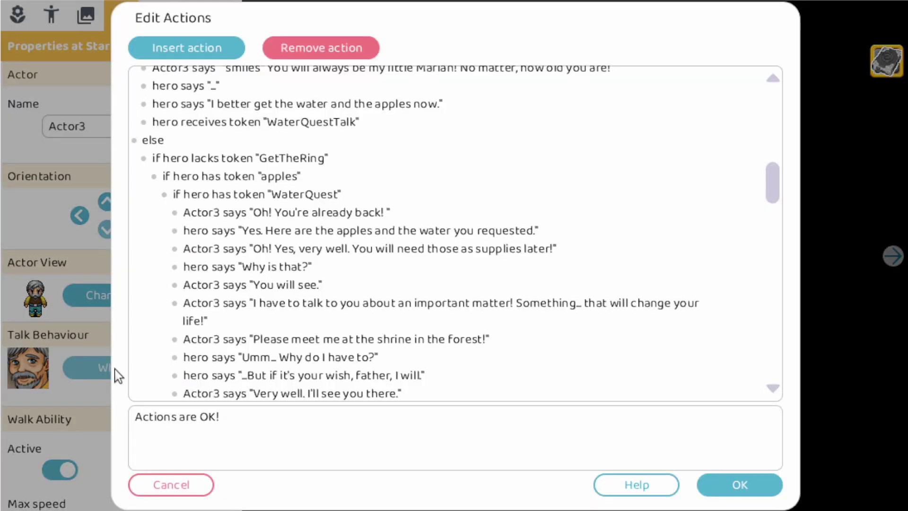
drag(772, 177, 781, 55)
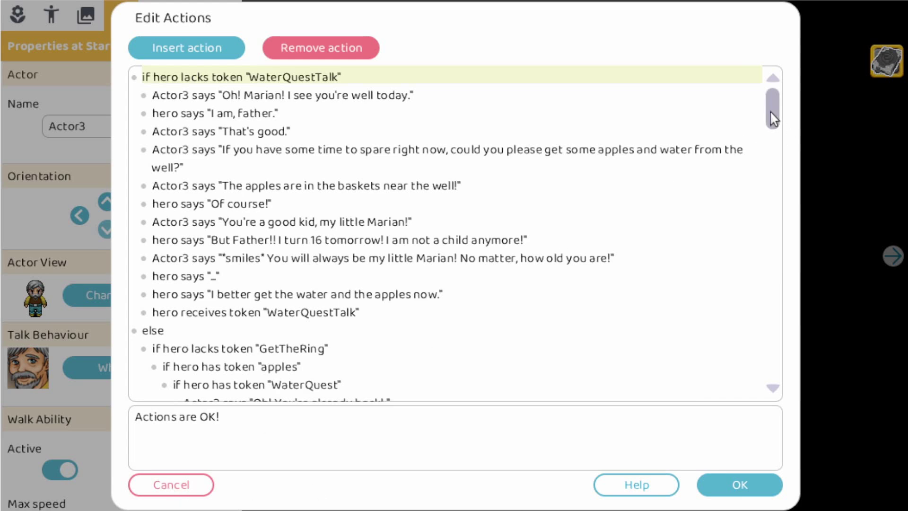
drag(772, 115, 773, 54)
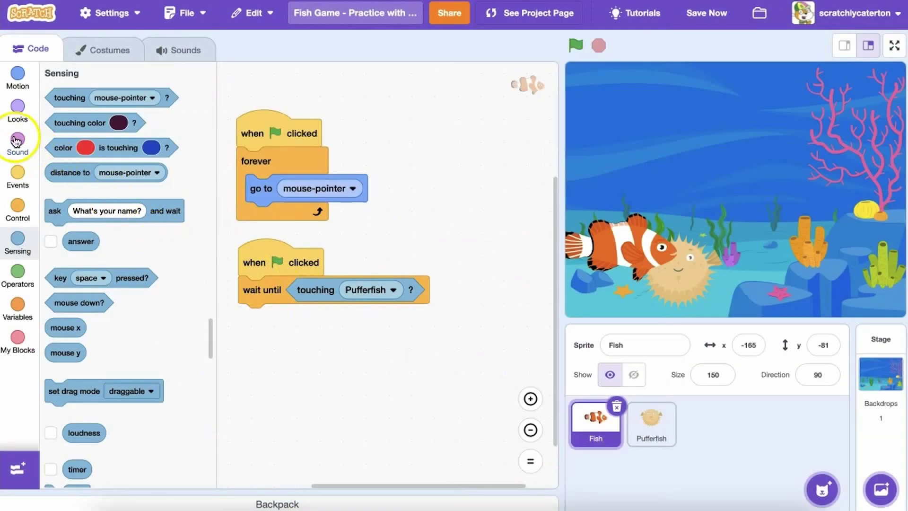
In Scratch, add a "play sound Bite until done" block beneath the Fish's "wait until touching Pufferfish" block and run the project
click(18, 142)
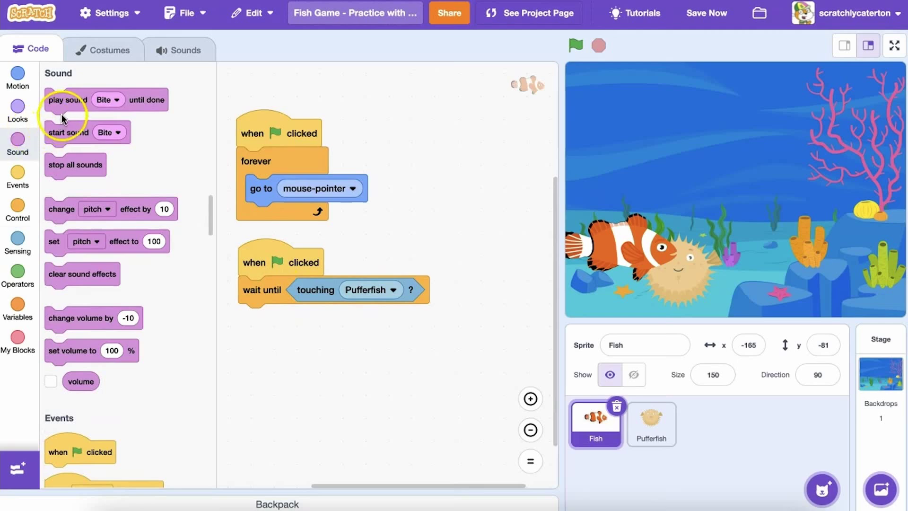
drag(61, 102, 261, 343)
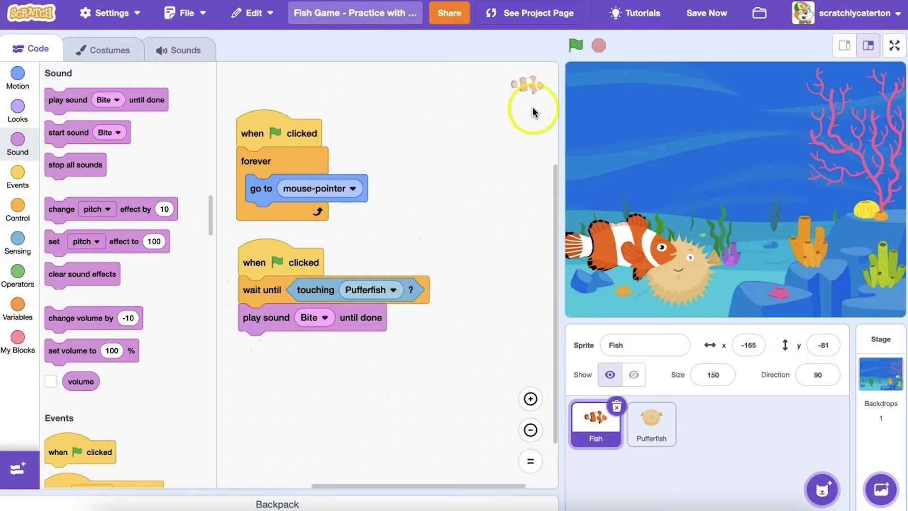
click(575, 46)
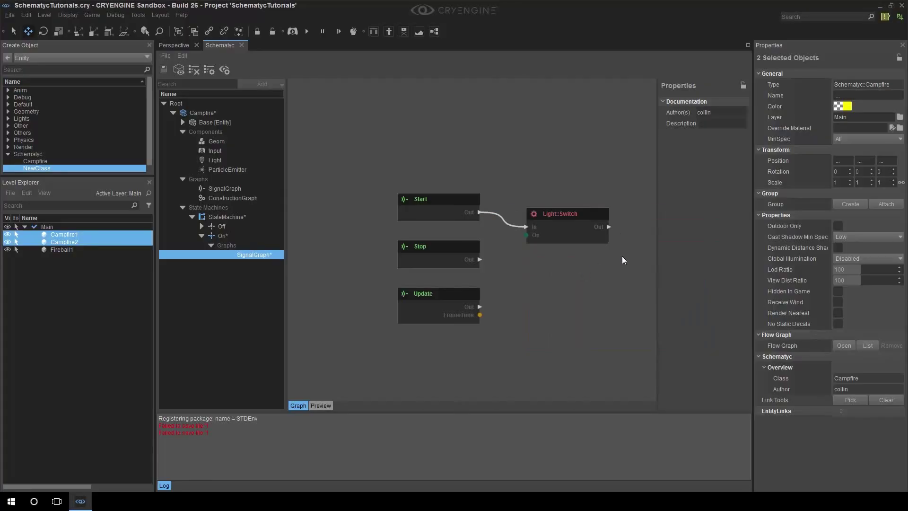
drag(622, 257, 478, 271)
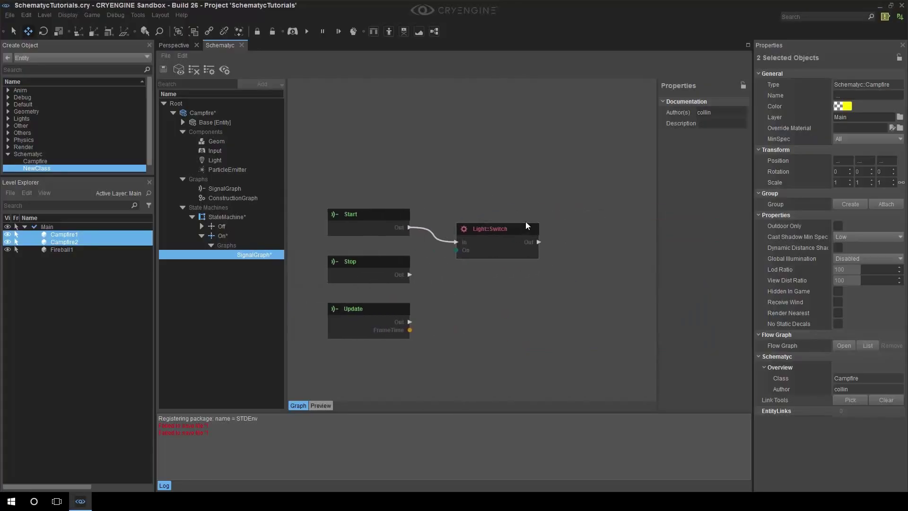
click(505, 231)
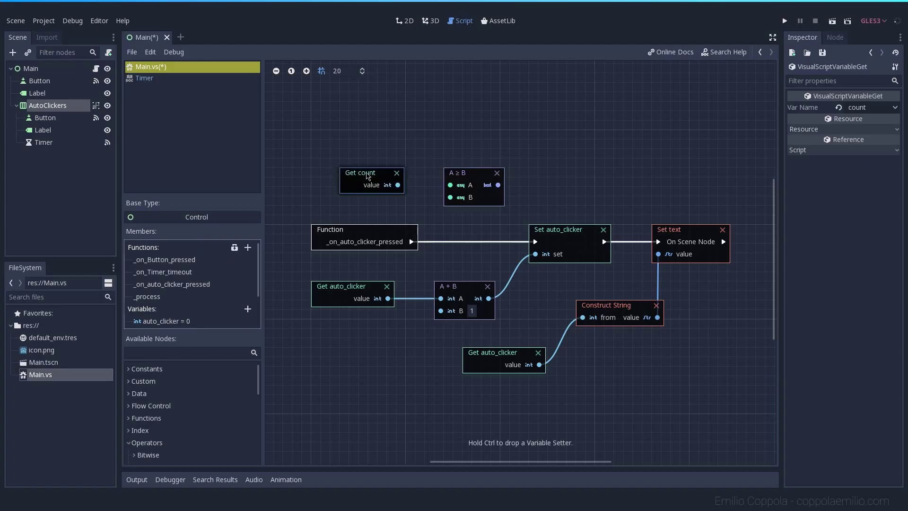
In Godot, move the Get count and A ≥ B nodes slightly higher above the _on_auto_clicker_pressed function row
drag(368, 175, 371, 157)
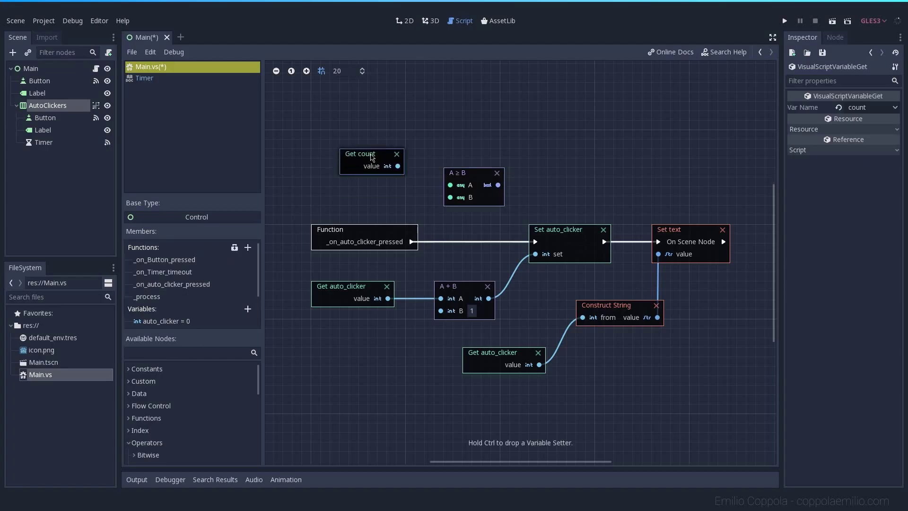
drag(453, 174, 461, 155)
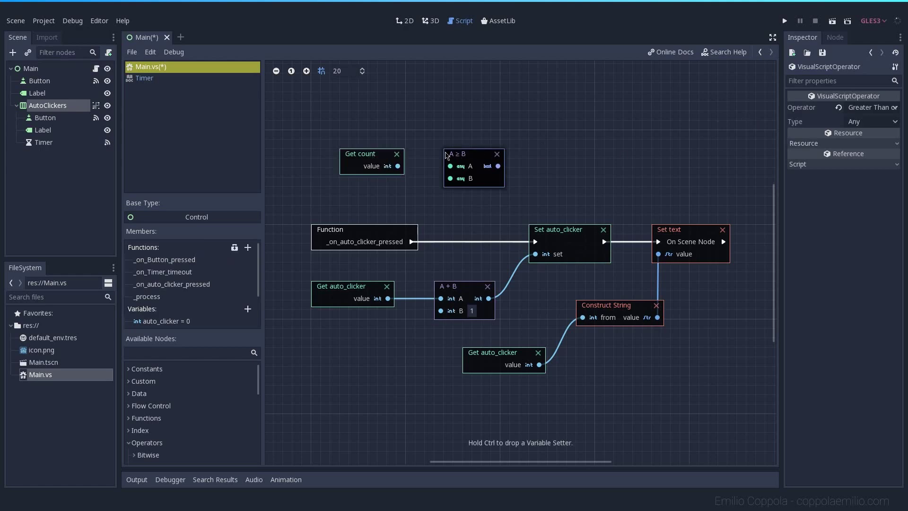
drag(450, 169, 450, 167)
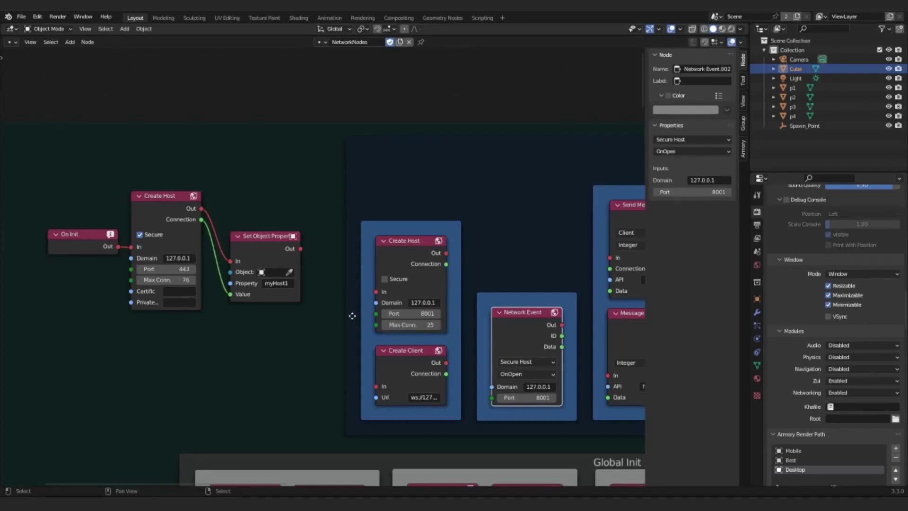
scroll(352, 316, down, 1)
drag(349, 314, 385, 334)
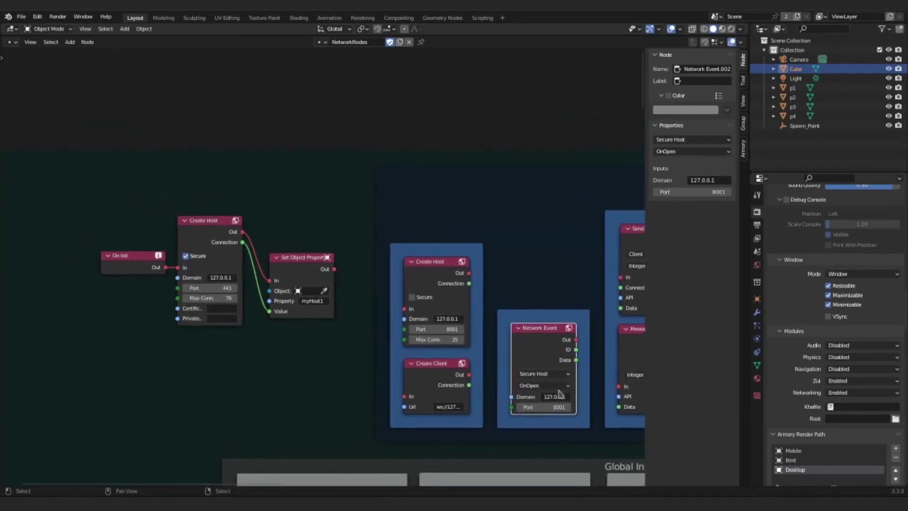
drag(550, 242, 487, 202)
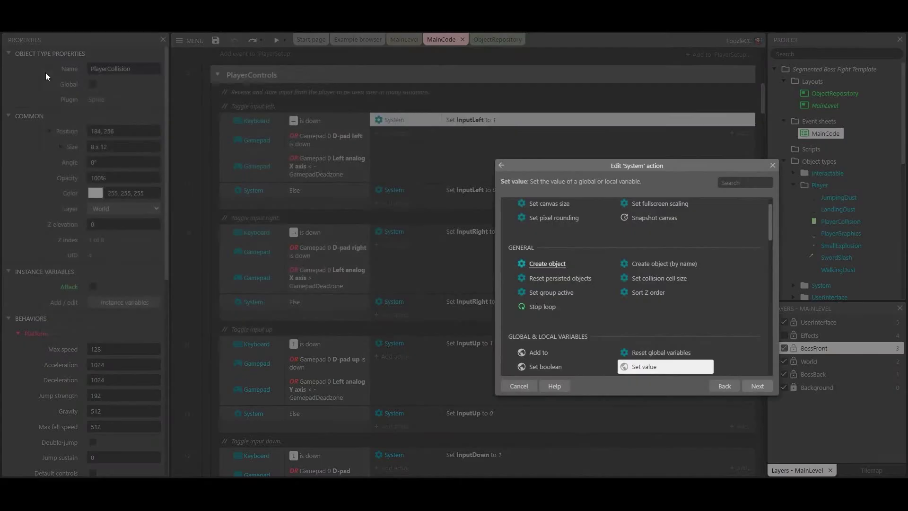
scroll(771, 236, down, 3)
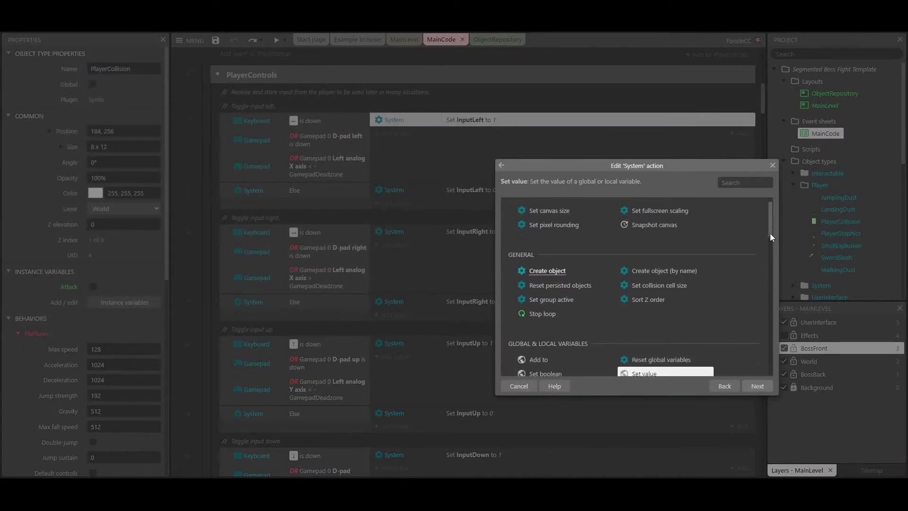
key(Escape)
drag(762, 99, 768, 172)
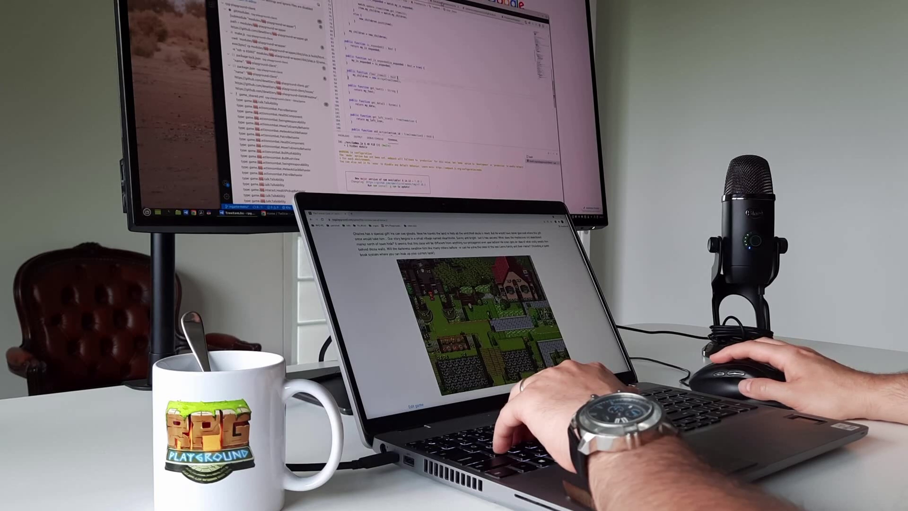
click(454, 6)
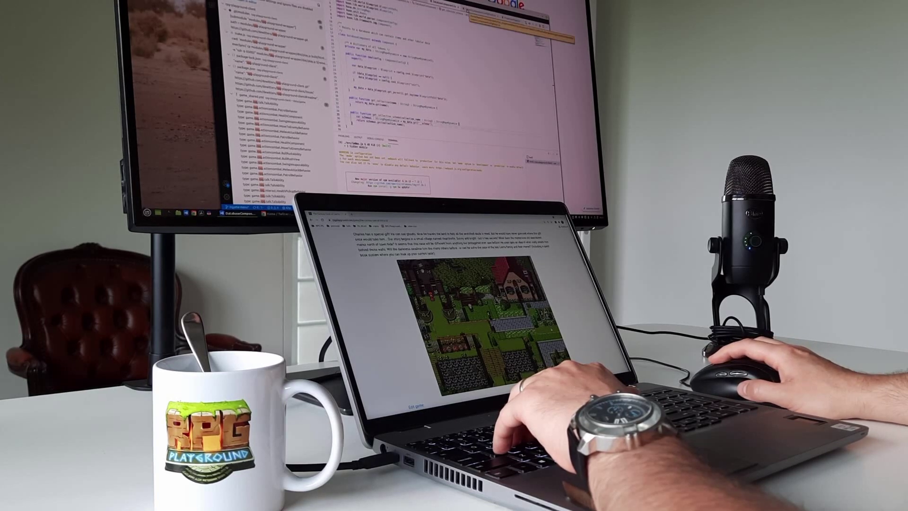
key(Up)
key(Up)
key(Up)
key(End)
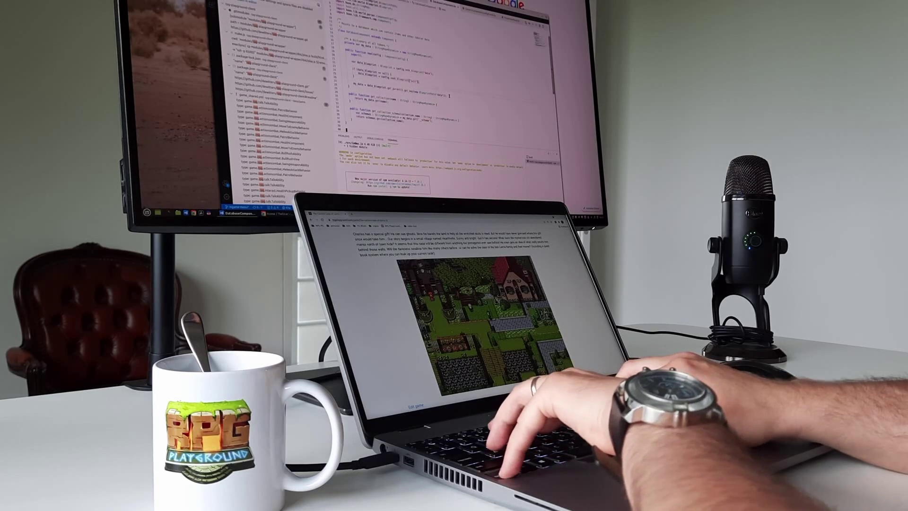
key(ctrl+Tab)
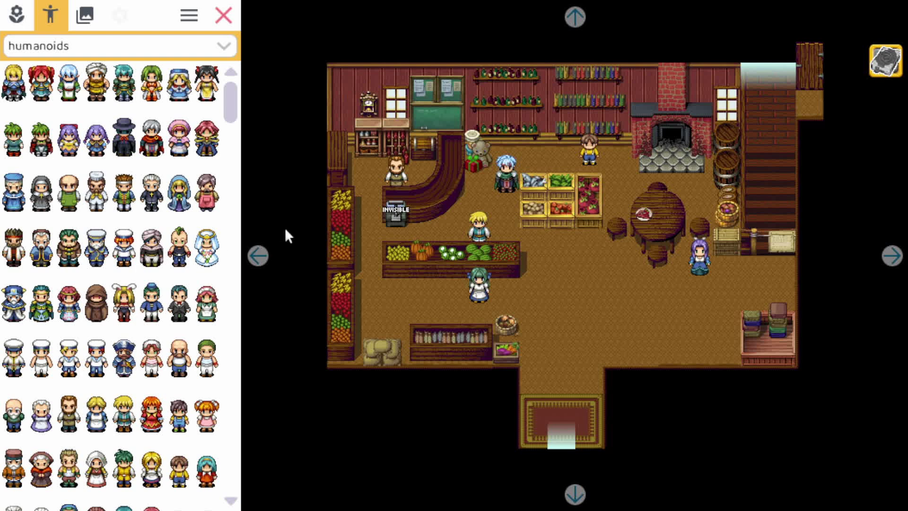
Add an action to invisible_actor2's touch behaviour that makes Thompson say "Hello"
click(395, 217)
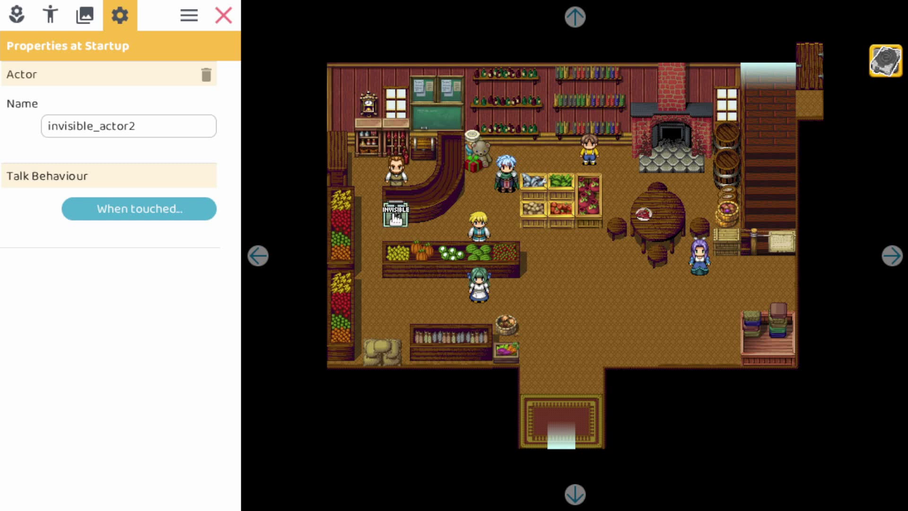
click(149, 212)
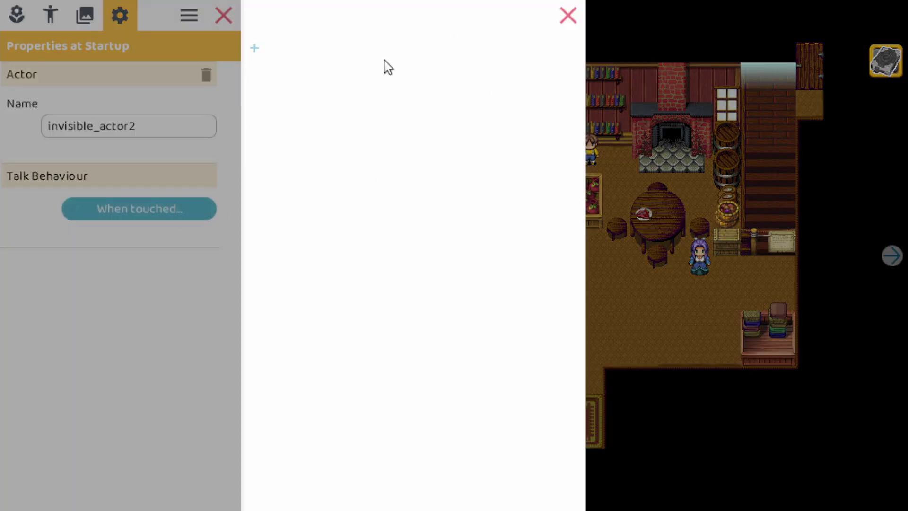
click(257, 50)
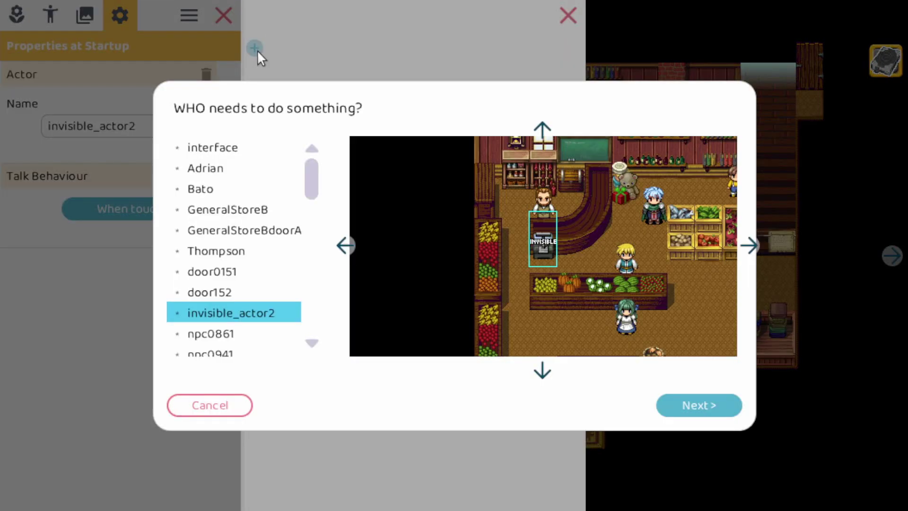
click(656, 207)
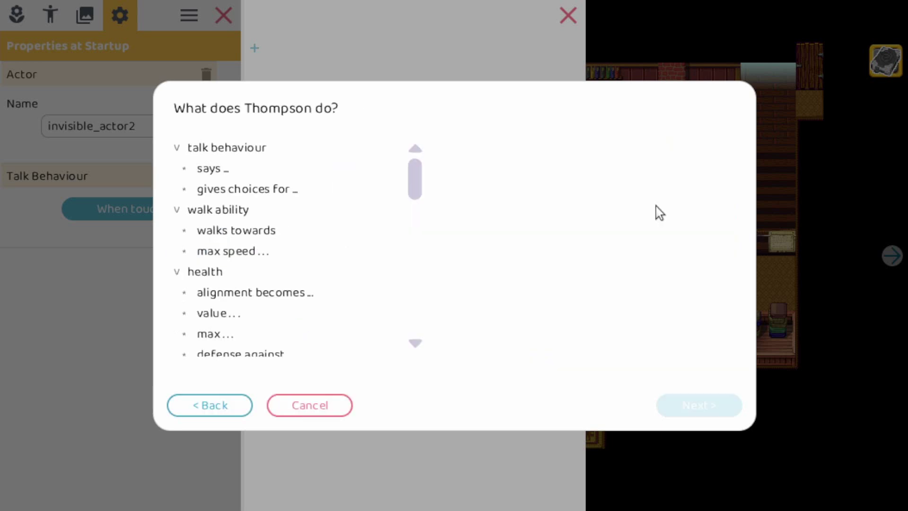
click(231, 170)
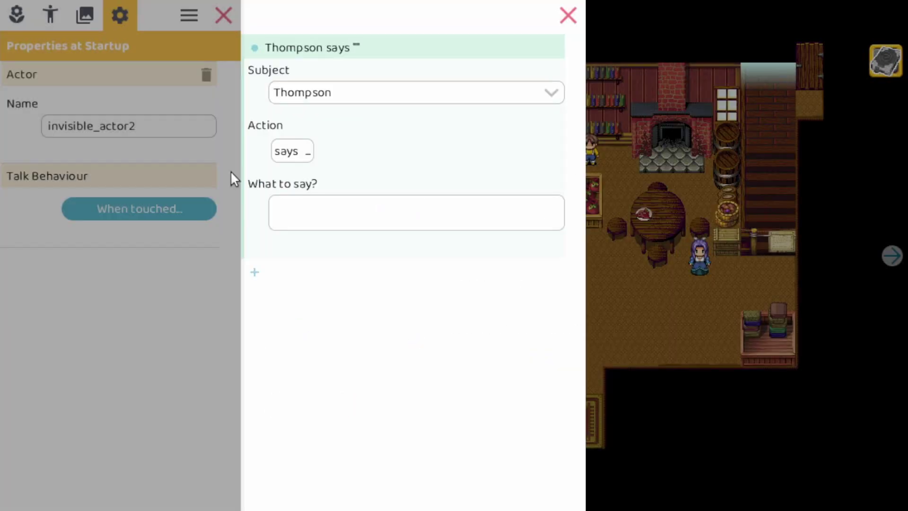
click(302, 48)
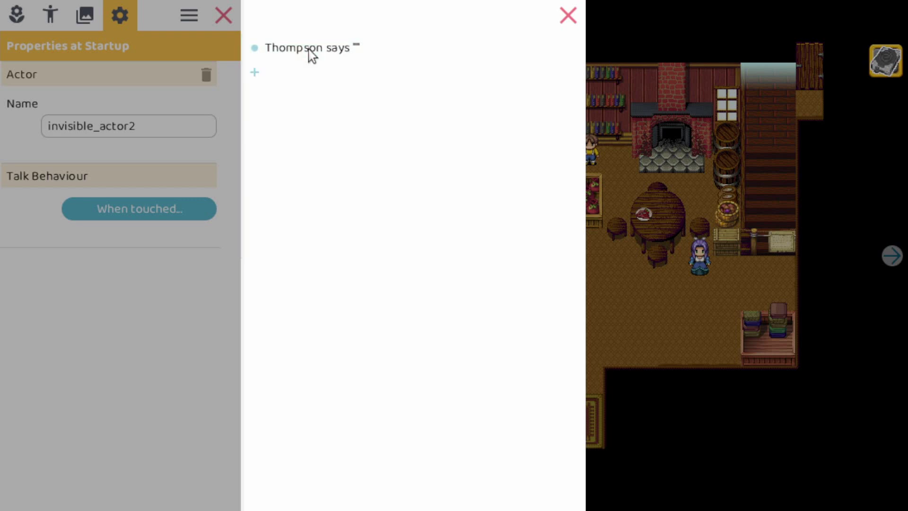
click(402, 52)
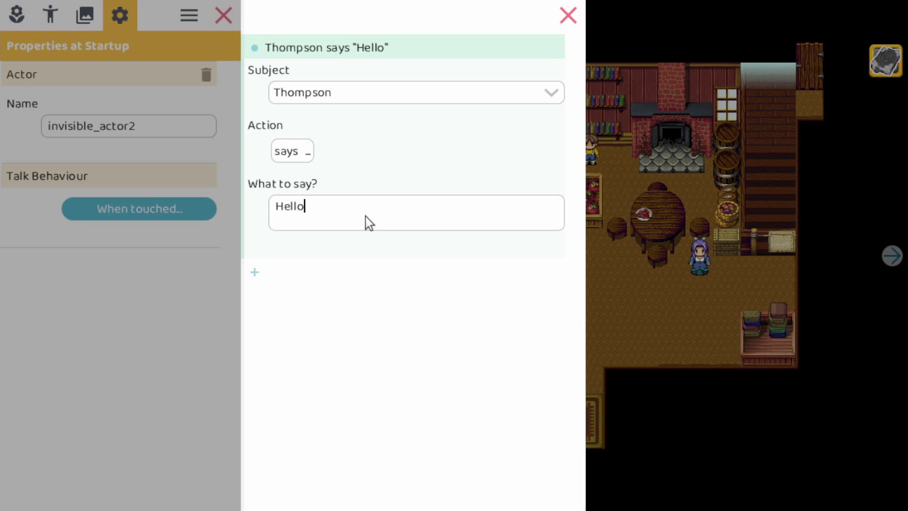
Examine the actors and talk behaviour options that can be chosen for Thompson's "Hello" action
click(373, 98)
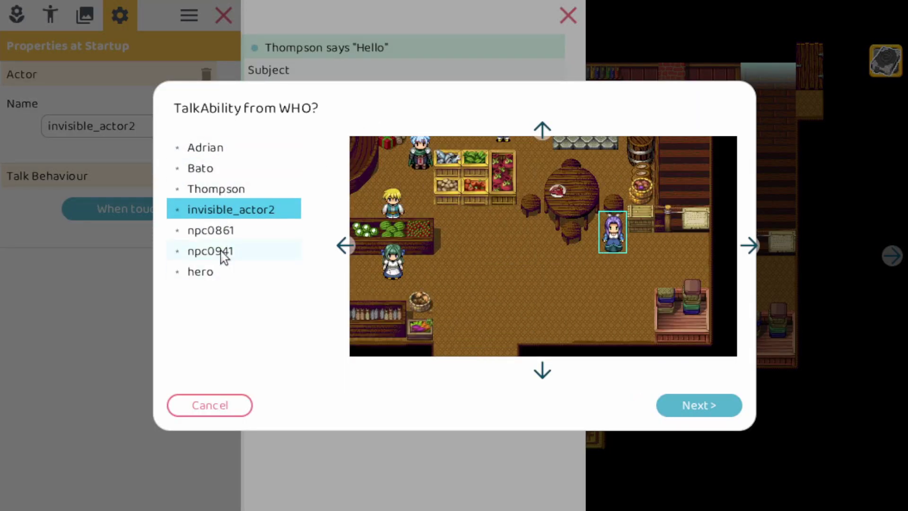
click(231, 407)
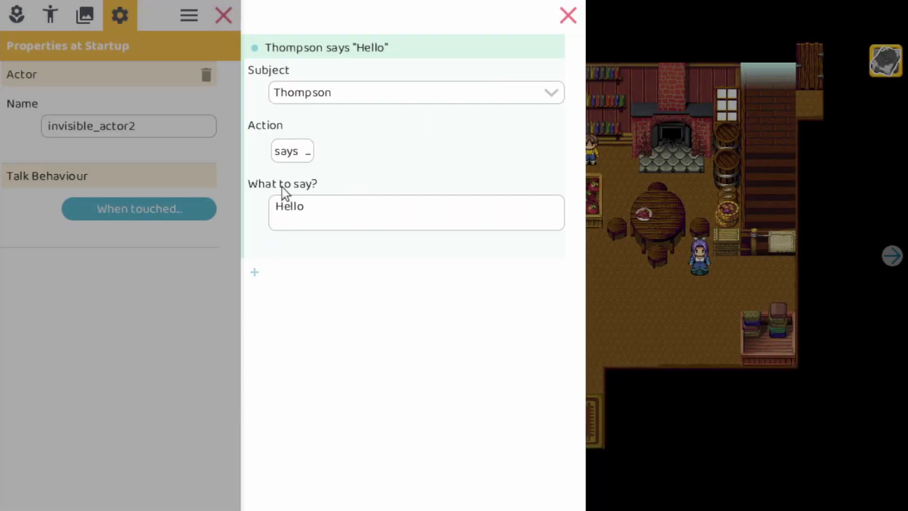
click(292, 152)
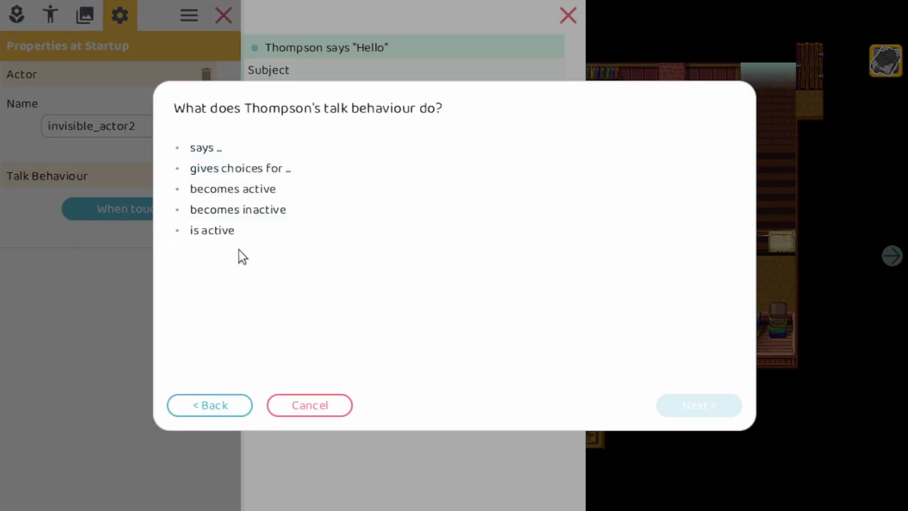
click(207, 407)
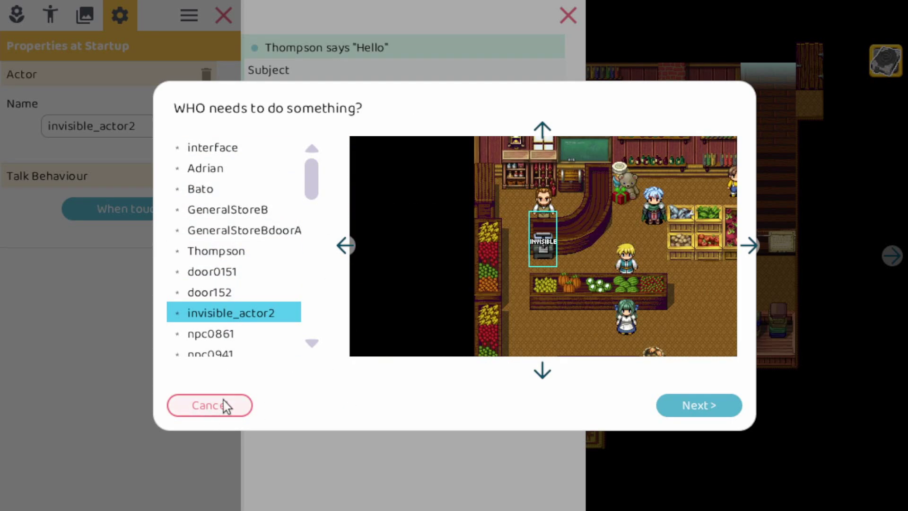
Add an action after Thompson's "Hello" that makes Thompson give choices for "question"
click(229, 409)
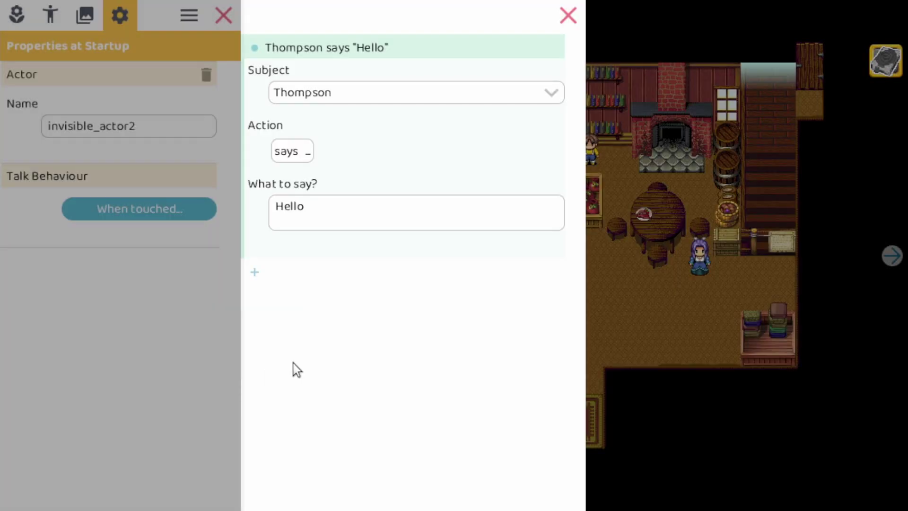
click(259, 271)
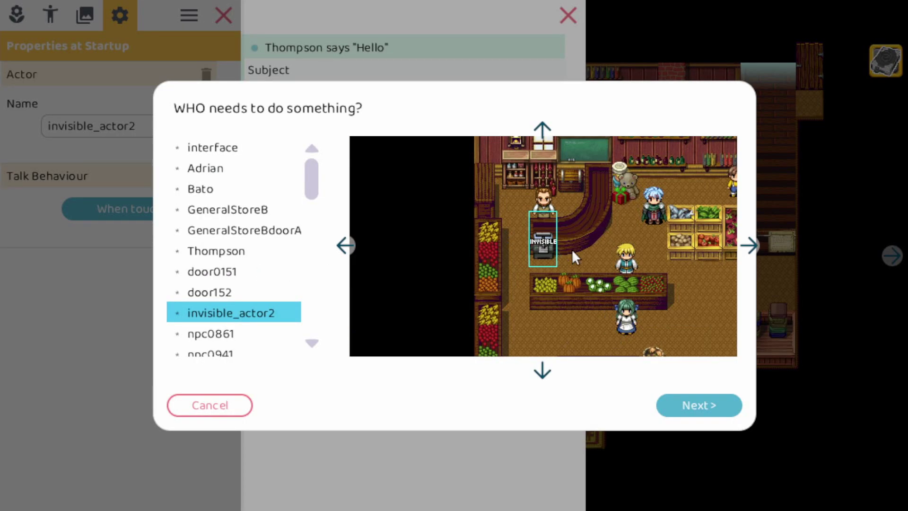
click(646, 212)
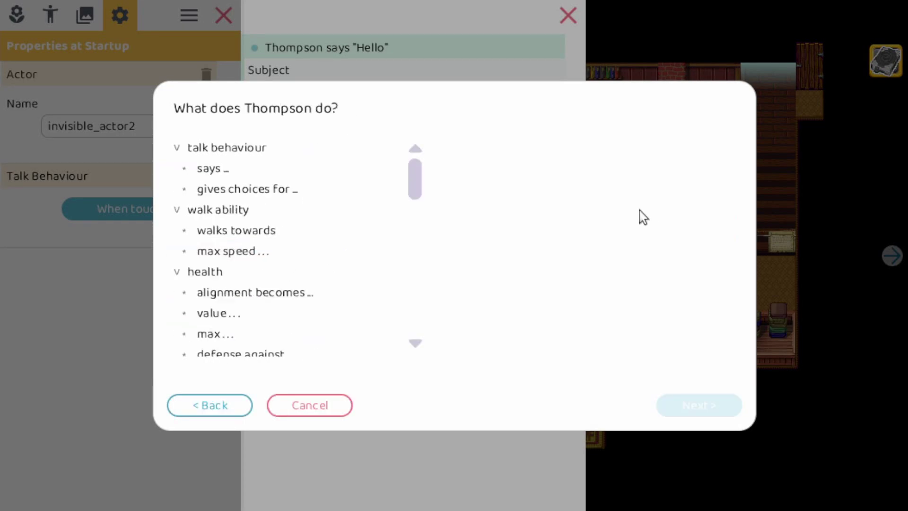
double_click(283, 190)
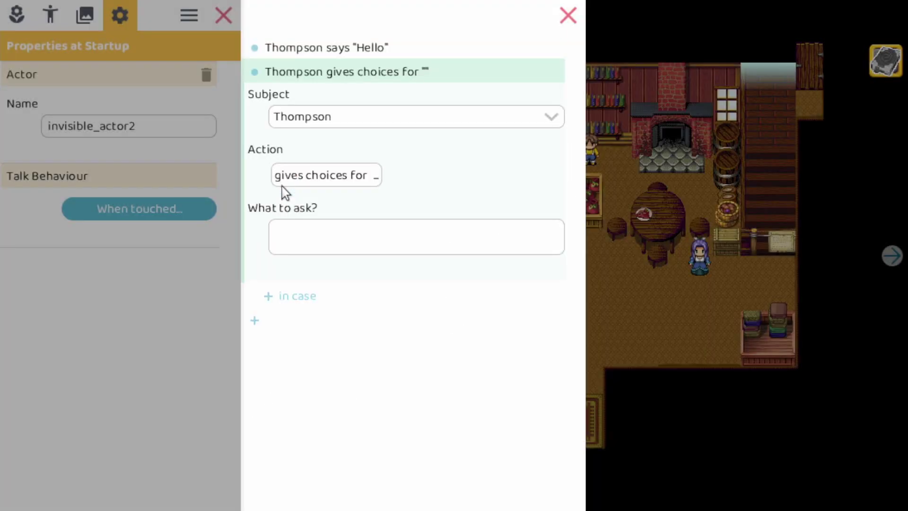
click(324, 232)
text(question)
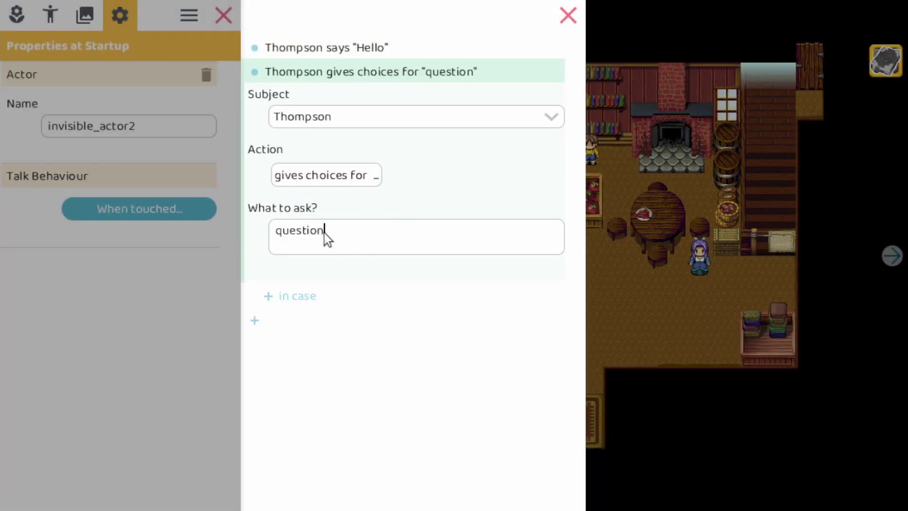
click(371, 79)
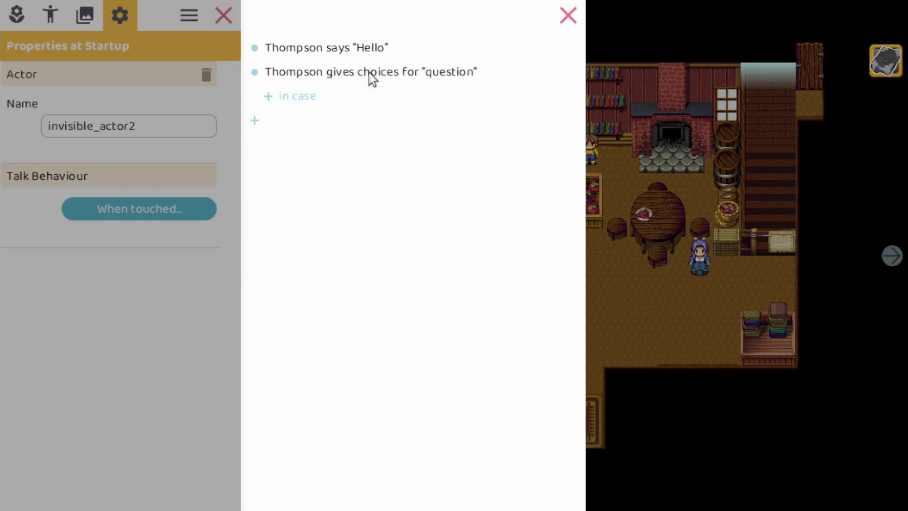
Add two answer cases, "one" and "two", to Thompson's "question" choices
click(268, 96)
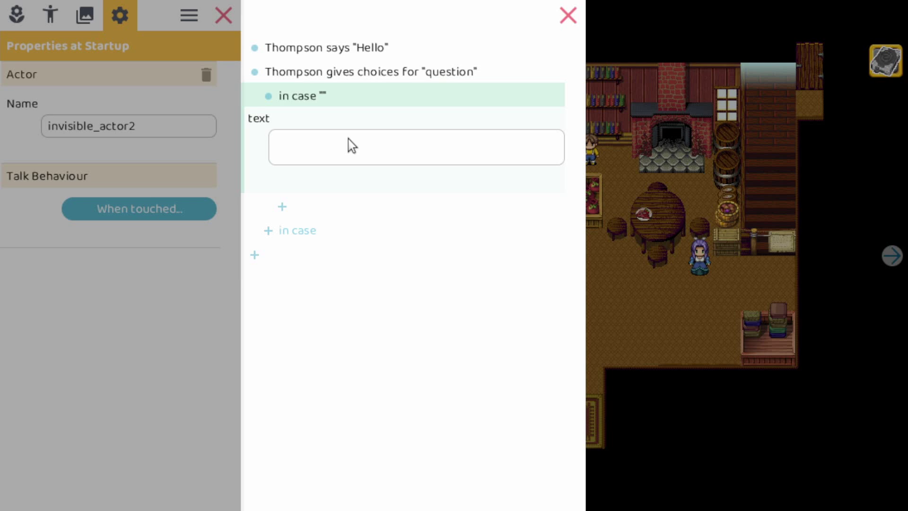
text(one)
click(270, 230)
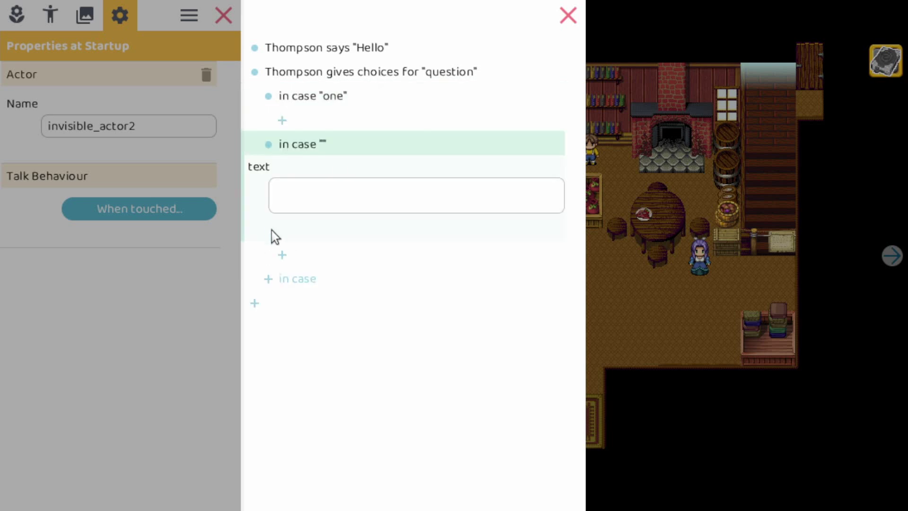
click(399, 203)
text(twp)
key(BackSpace)
text(o)
click(320, 147)
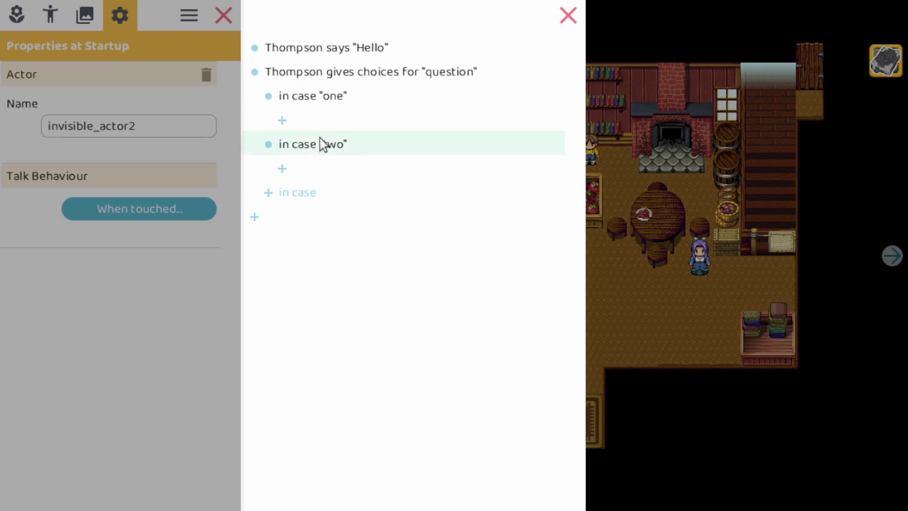
Add a hero token action below the choices using "number of … becomes", with the number named "apples"
click(254, 217)
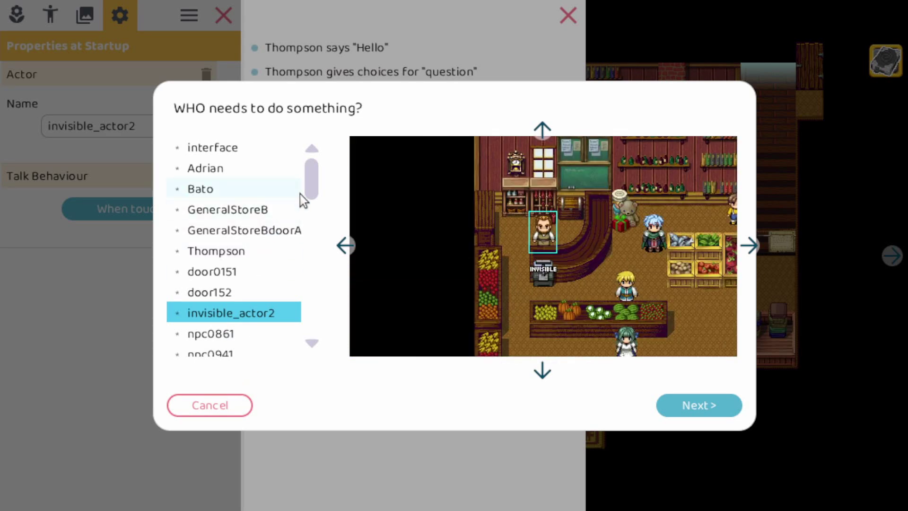
click(627, 259)
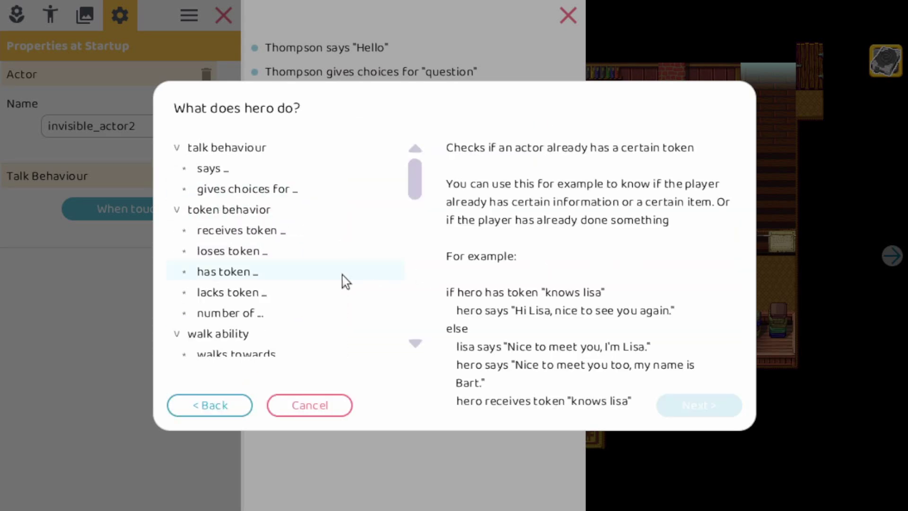
click(253, 317)
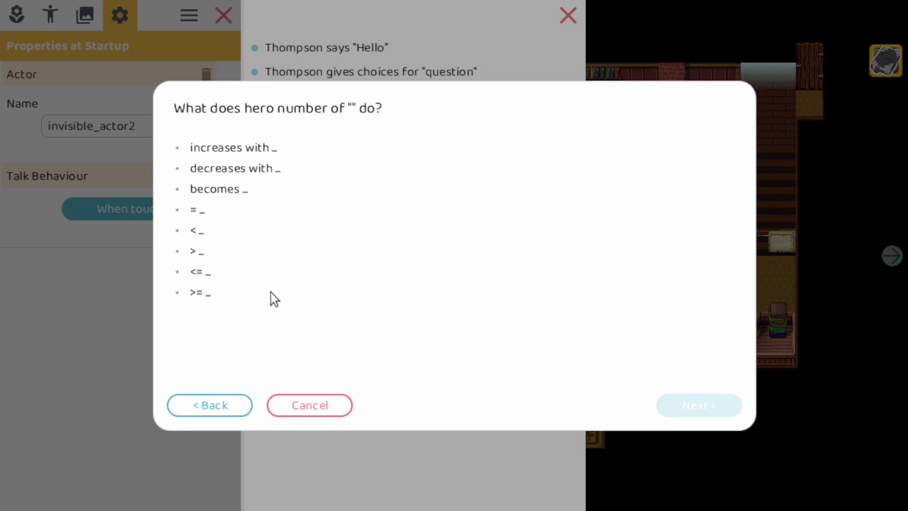
click(239, 191)
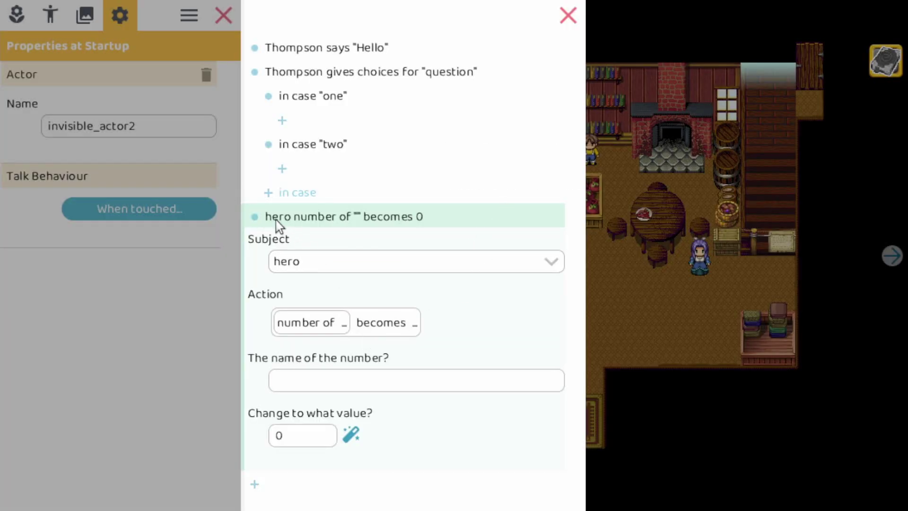
click(401, 378)
text(apples)
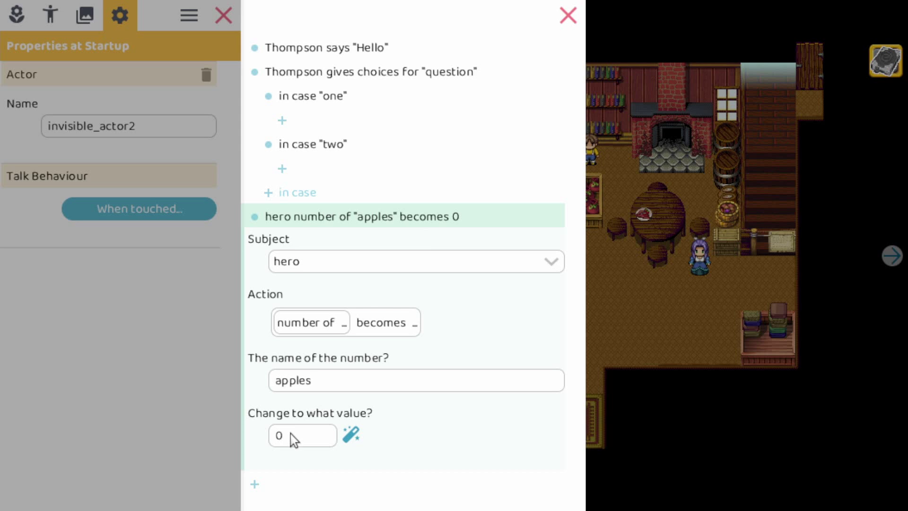
Set the value of the hero's "apples" action to 1 and change its operation to "increases with"
key(BackSpace)
text(1)
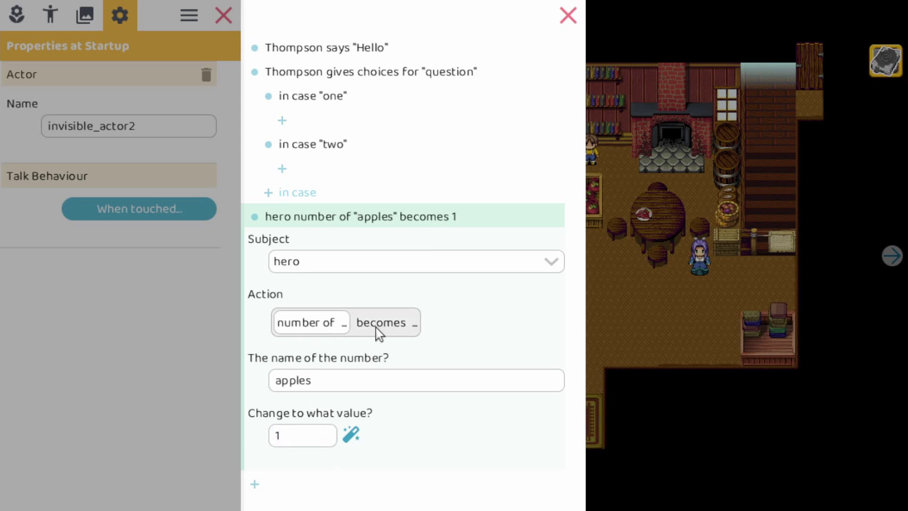
click(388, 324)
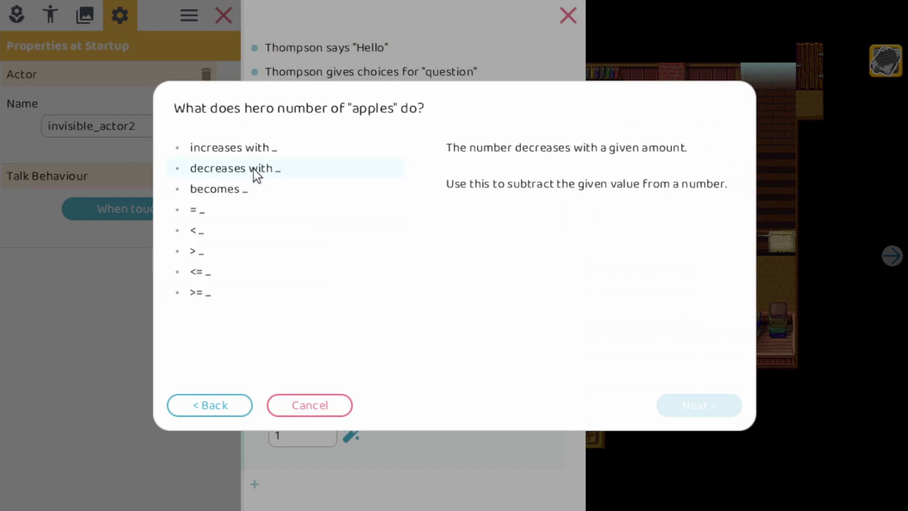
click(258, 151)
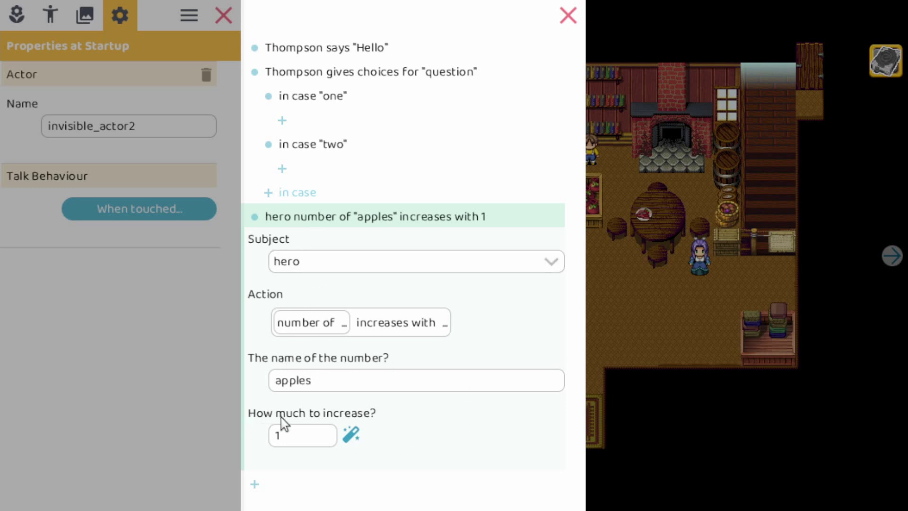
Replace the fixed increase amount for "apples" with the money in the hero's inventory
click(351, 434)
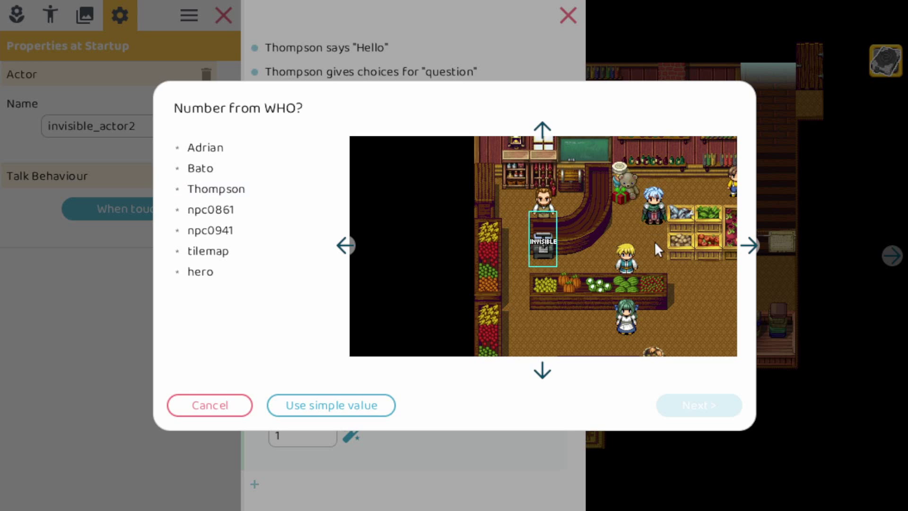
click(625, 326)
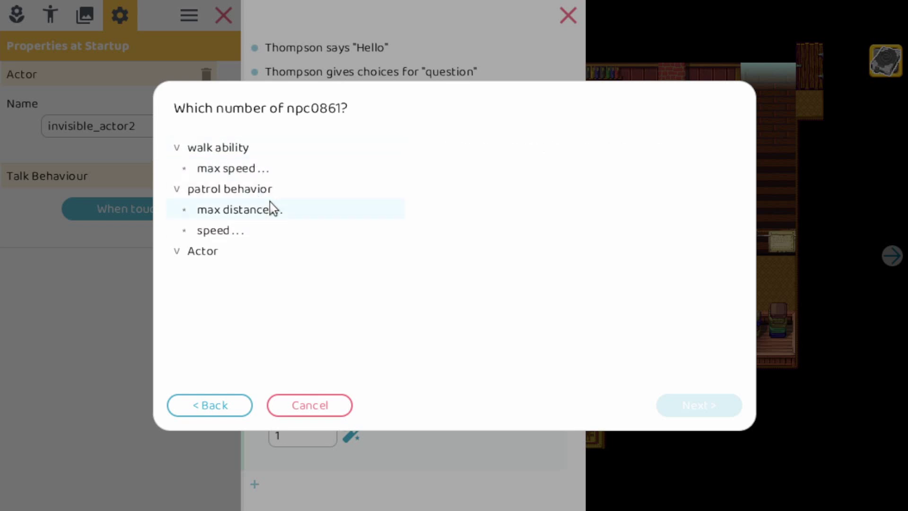
click(222, 405)
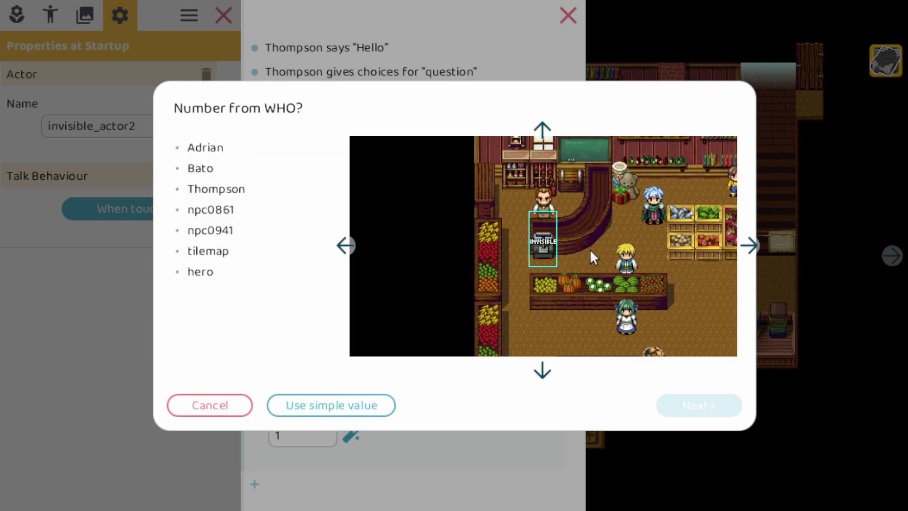
click(629, 256)
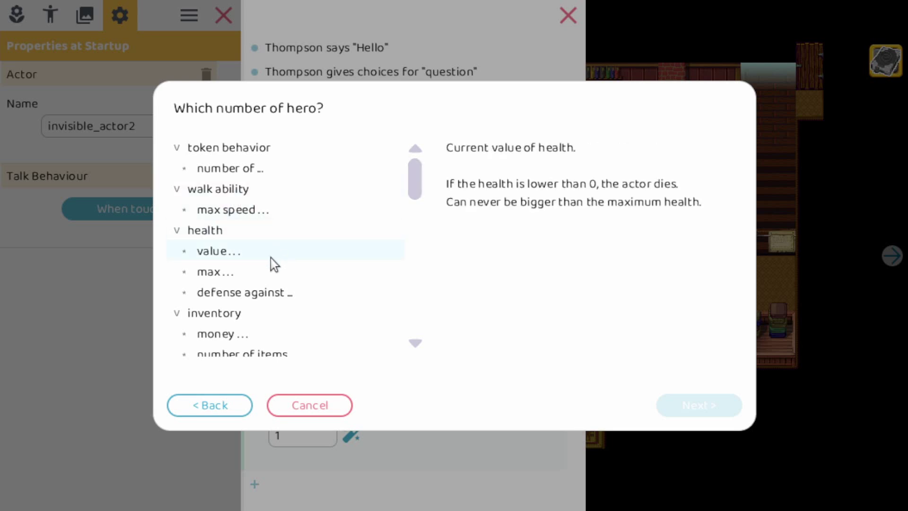
drag(418, 186, 418, 238)
click(243, 286)
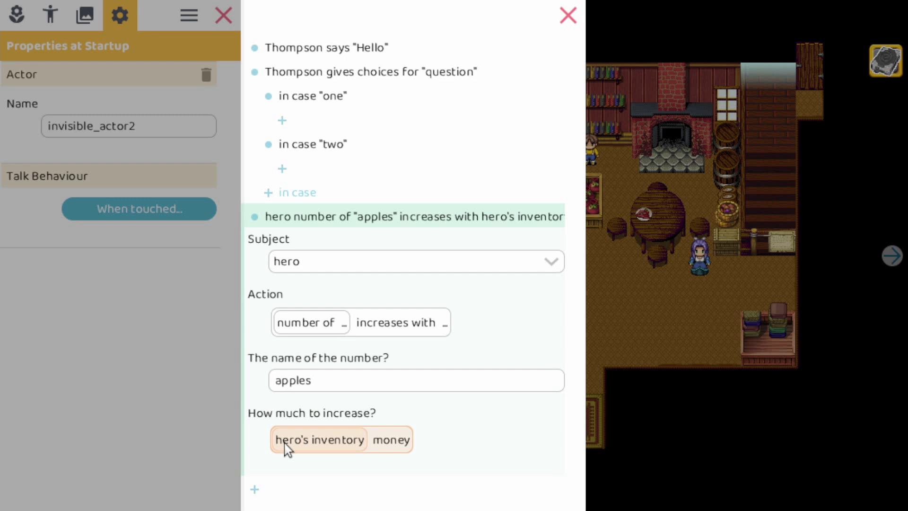
Change the amount by which "apples" increases to the hero's number of "cherries"
click(391, 440)
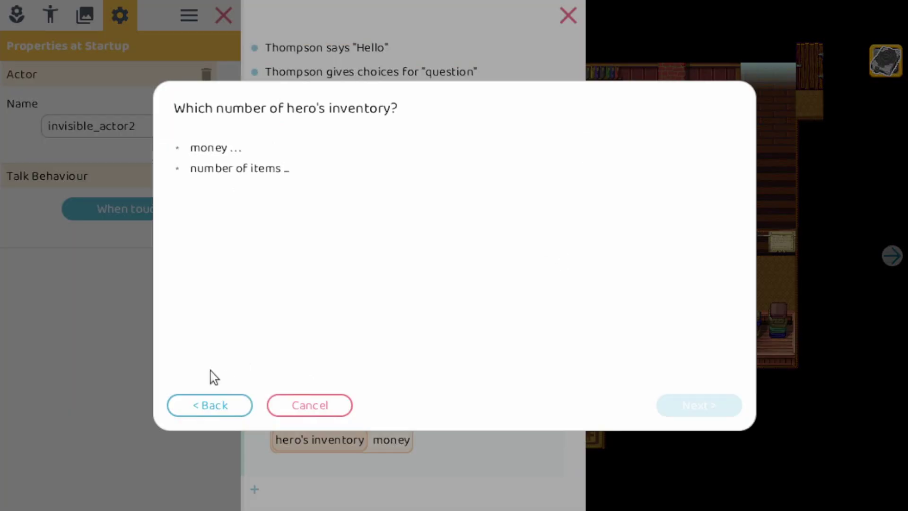
click(208, 408)
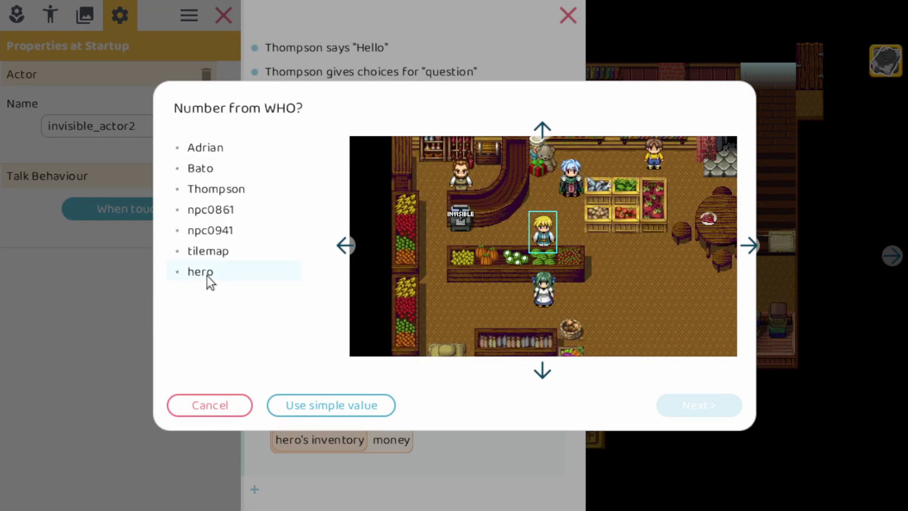
click(208, 275)
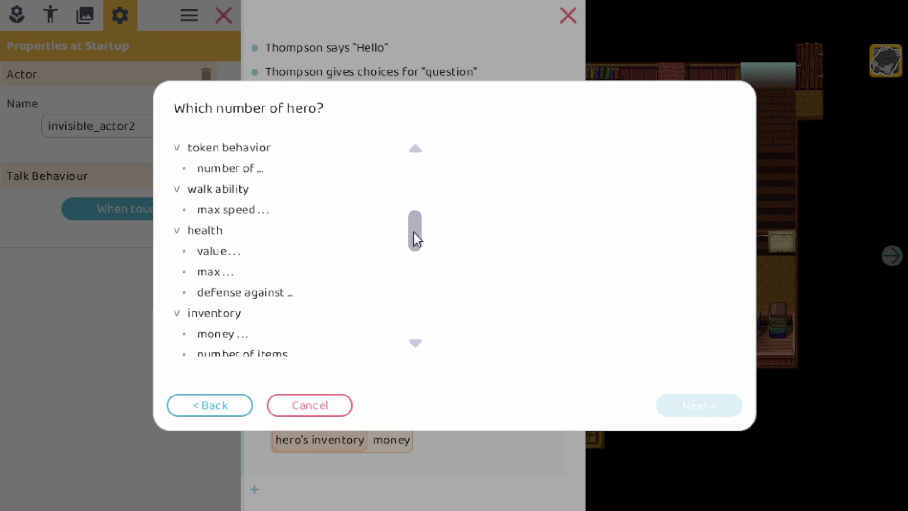
double_click(220, 169)
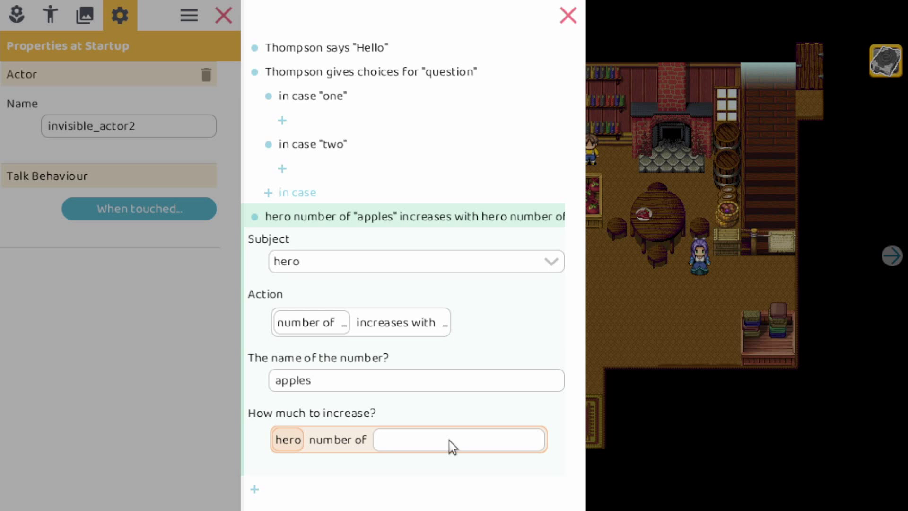
text(cherries)
click(378, 220)
Add an if/else condition below the "apples" action that checks whether the hero has a token
click(265, 237)
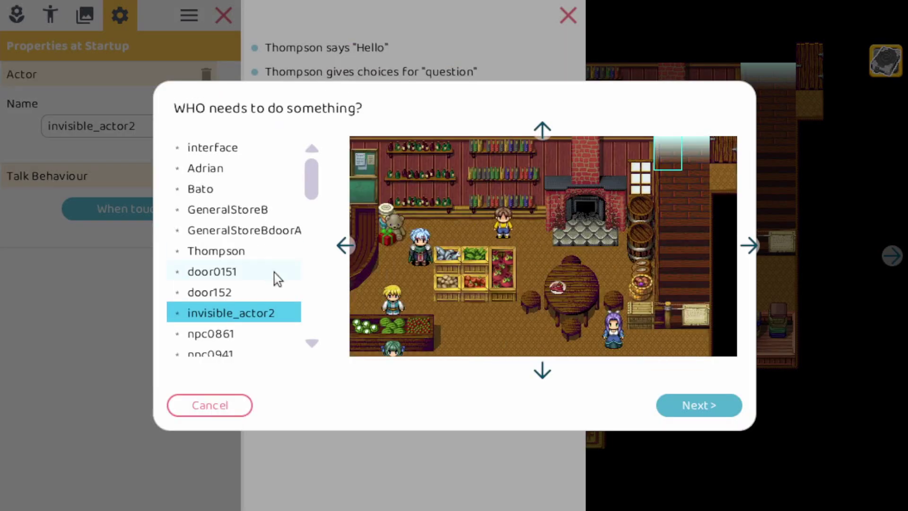
click(625, 260)
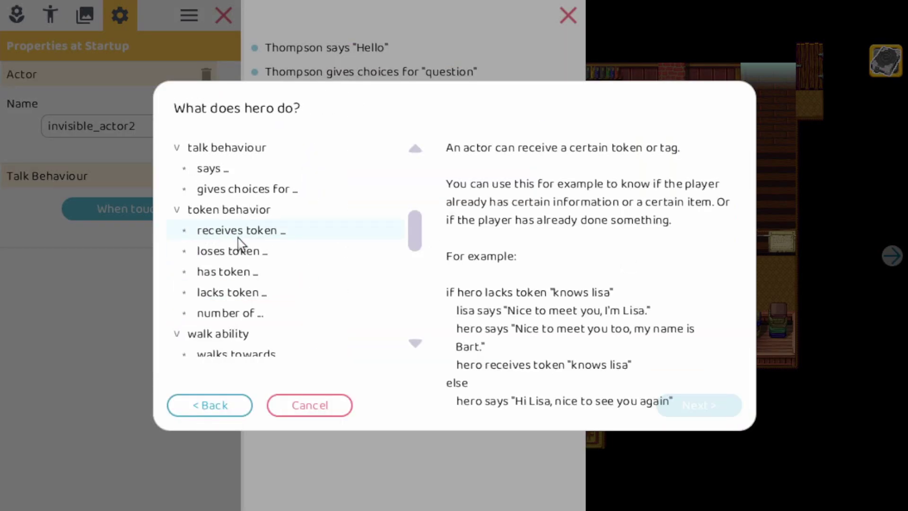
click(255, 274)
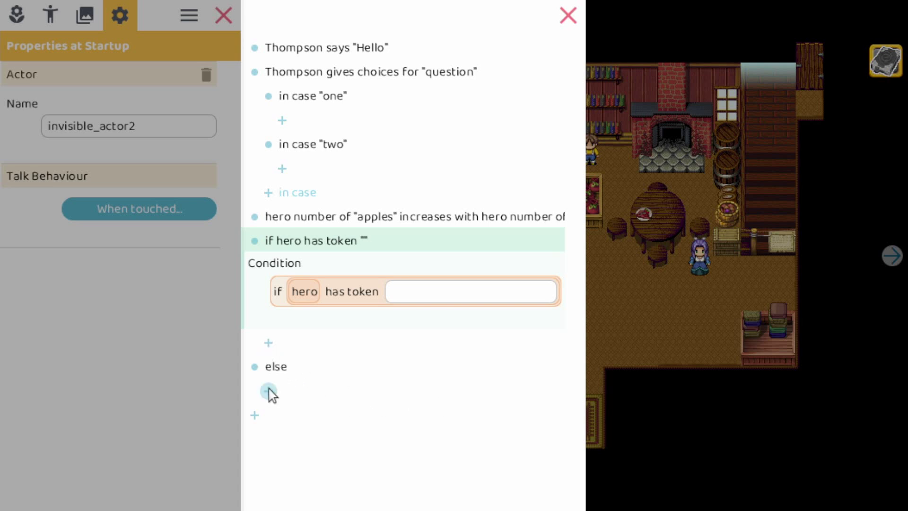
Examine which actors and truth checks can be chosen for the "hero has token" condition
click(305, 290)
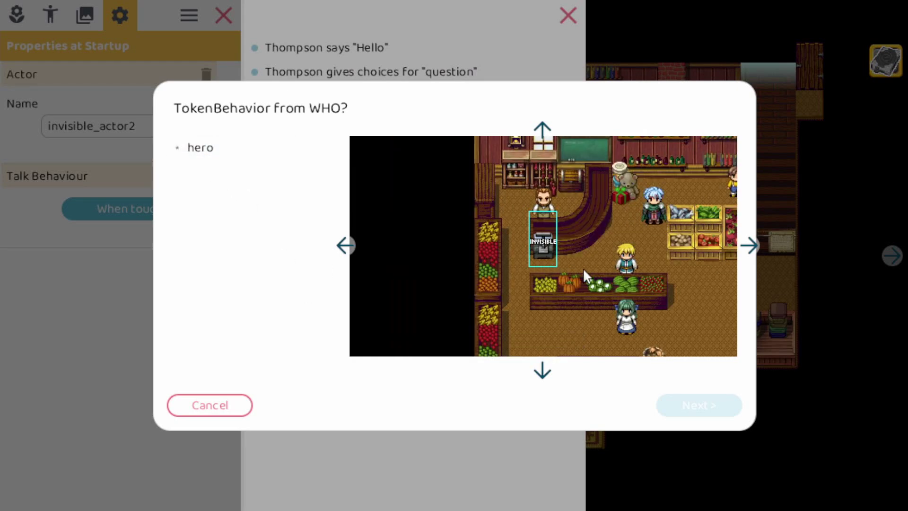
click(217, 409)
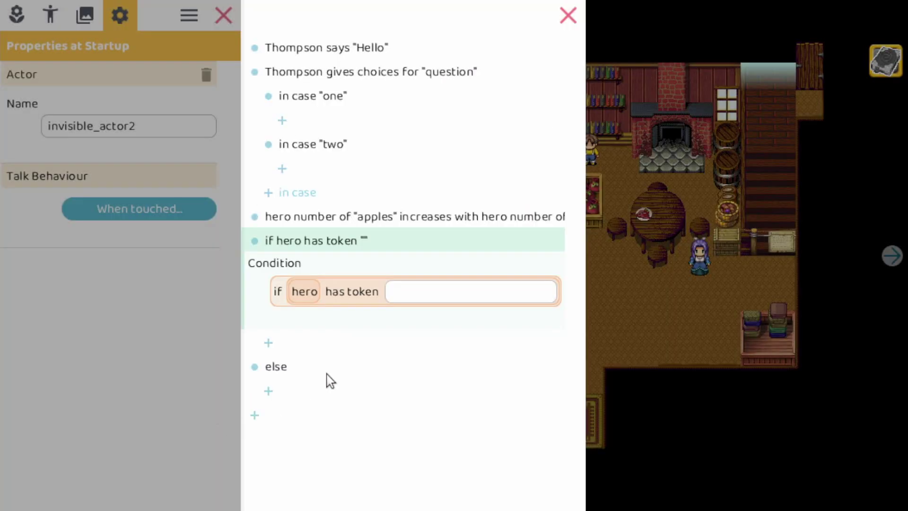
click(352, 289)
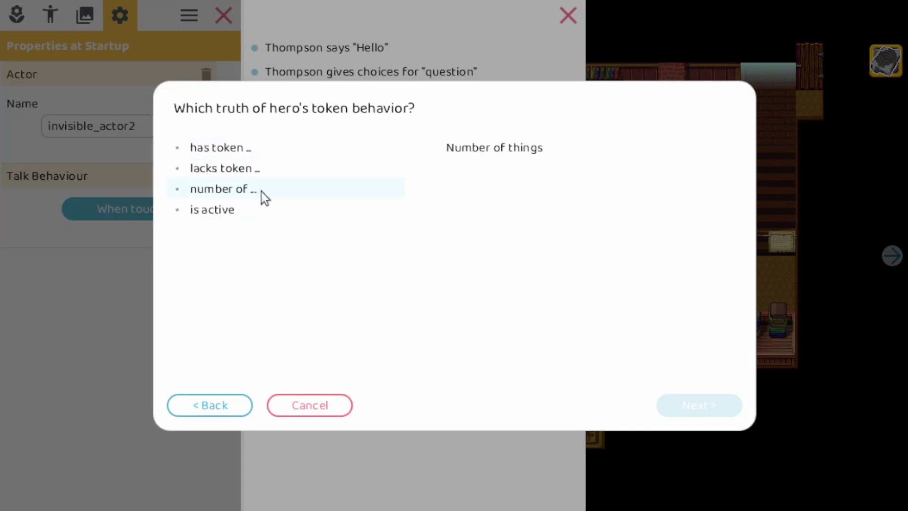
click(223, 405)
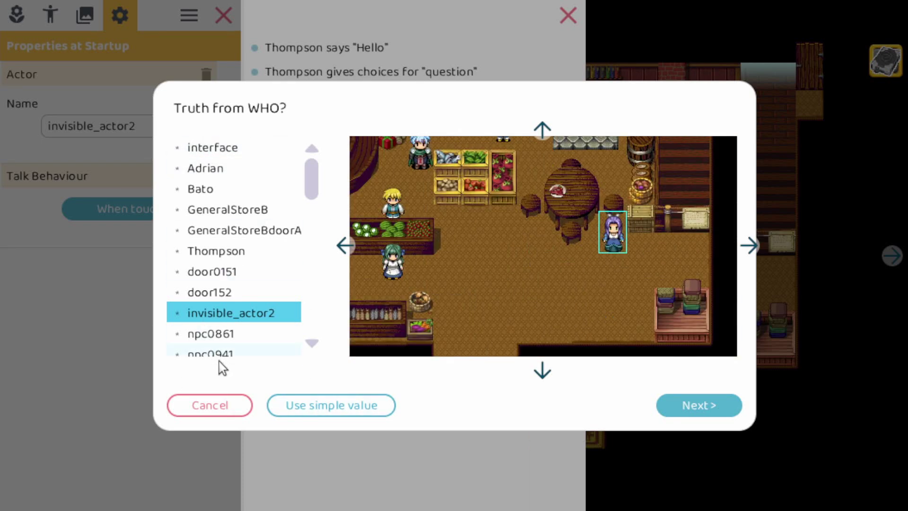
click(217, 406)
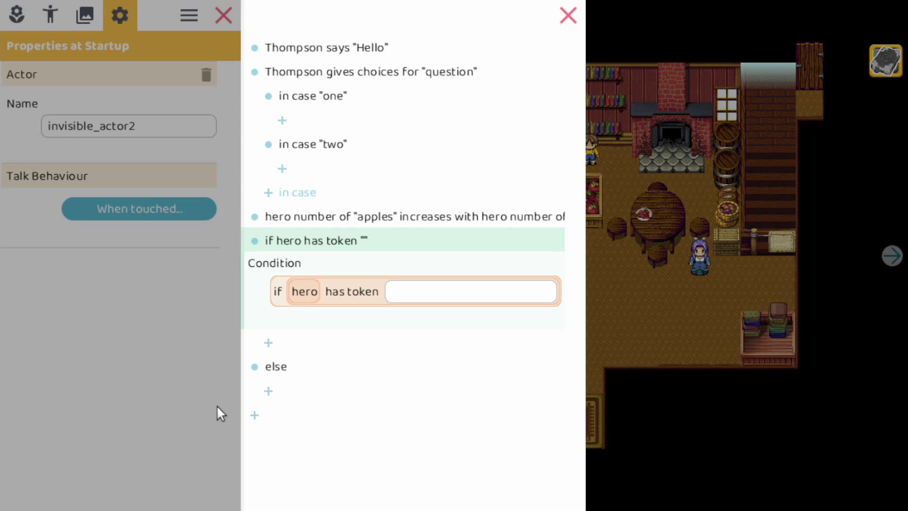
Extend the "hero has token" condition with an "or" alternative, leaving its simple value set to true
click(277, 289)
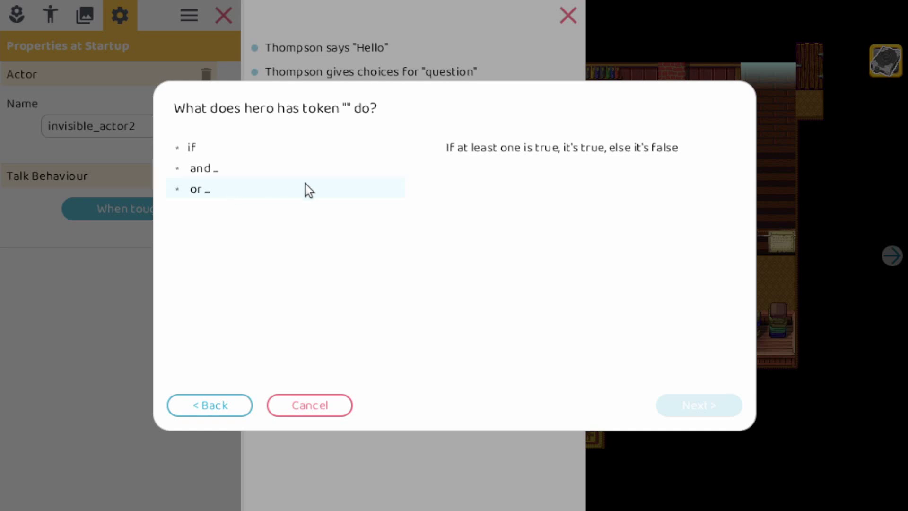
click(221, 190)
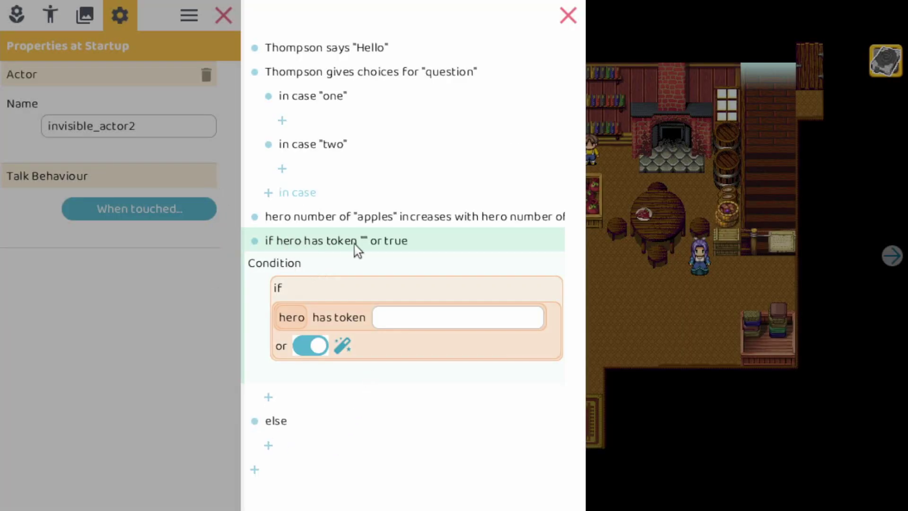
click(313, 345)
click(309, 347)
Replace the simple true value after "or" with a check that the hero has a token
click(343, 346)
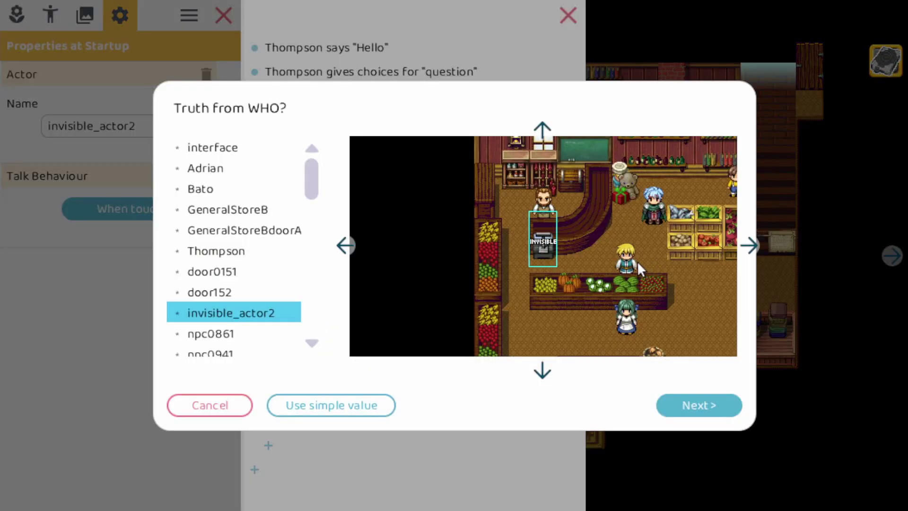
click(623, 260)
click(622, 260)
mouse_move(293, 214)
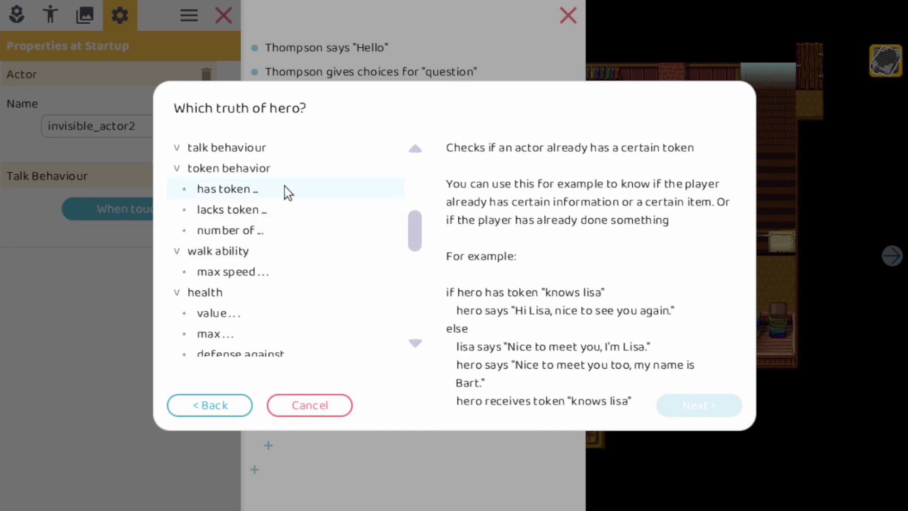
click(260, 191)
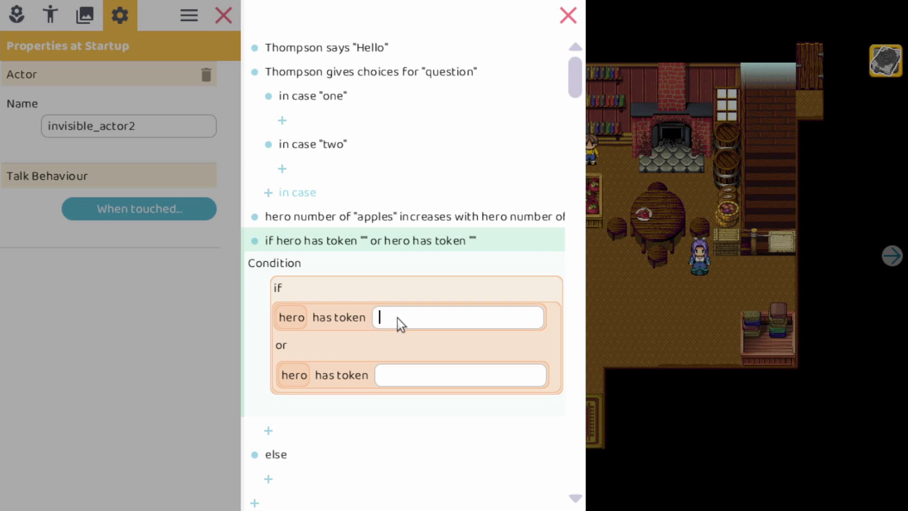
Name the token in the first check "a" and the token in the second check "b"
text(a)
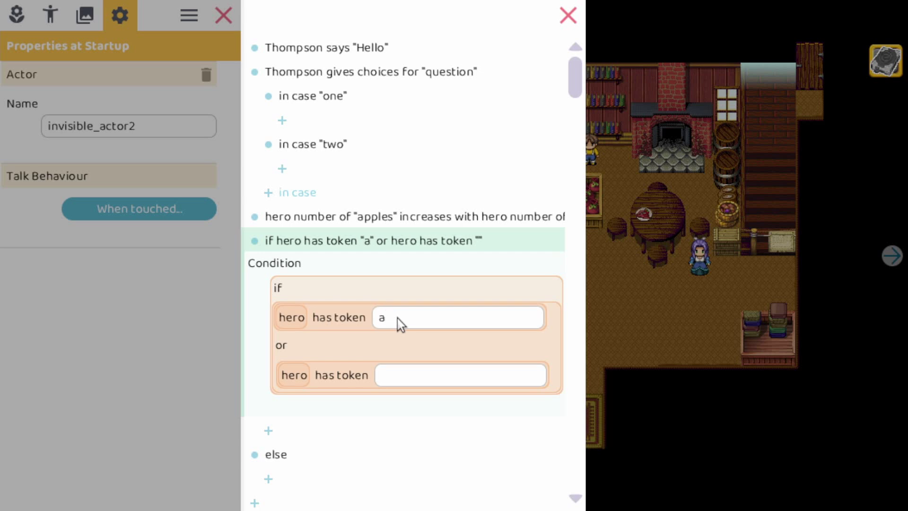
click(434, 377)
text(b)
Change the first check of the condition to a less-than comparison of the hero's number of "apples"
click(322, 319)
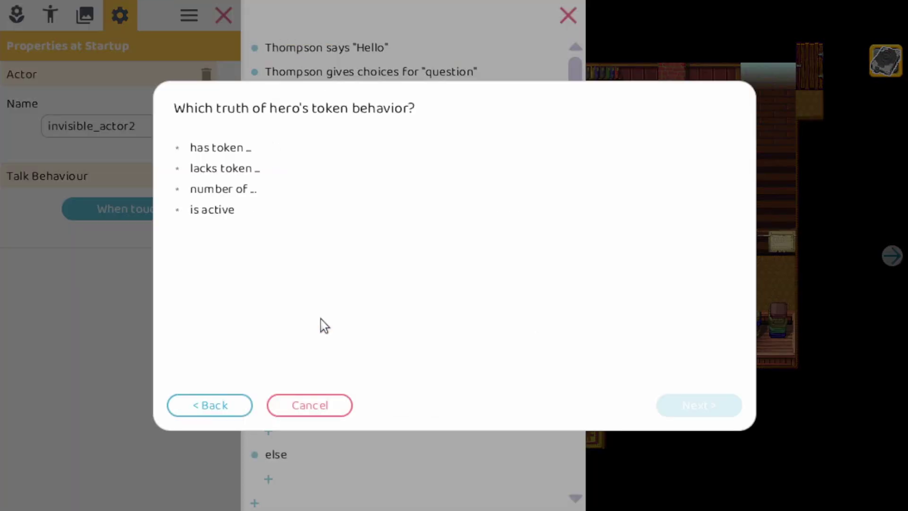
click(241, 190)
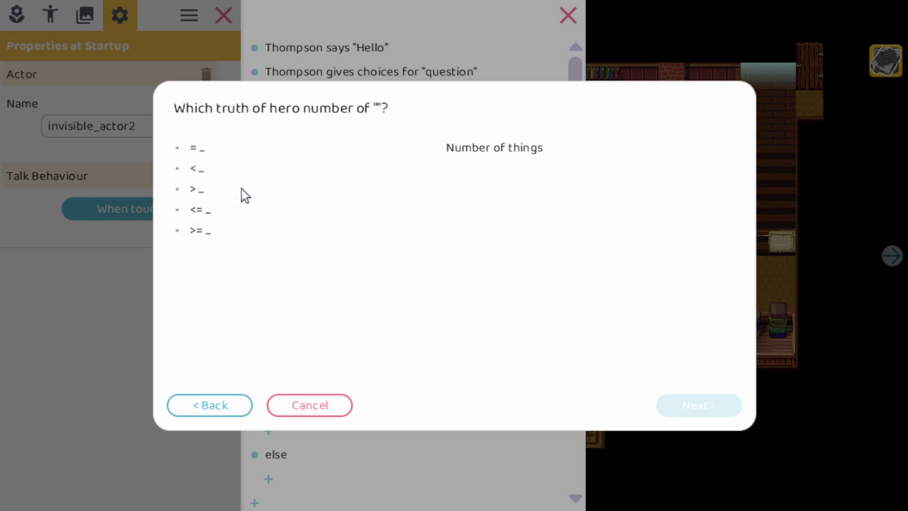
click(214, 169)
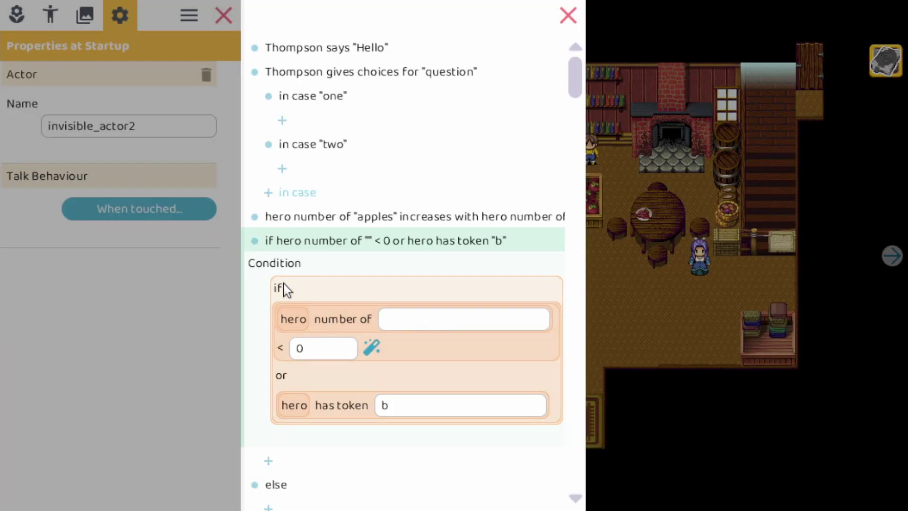
click(422, 325)
text(apples)
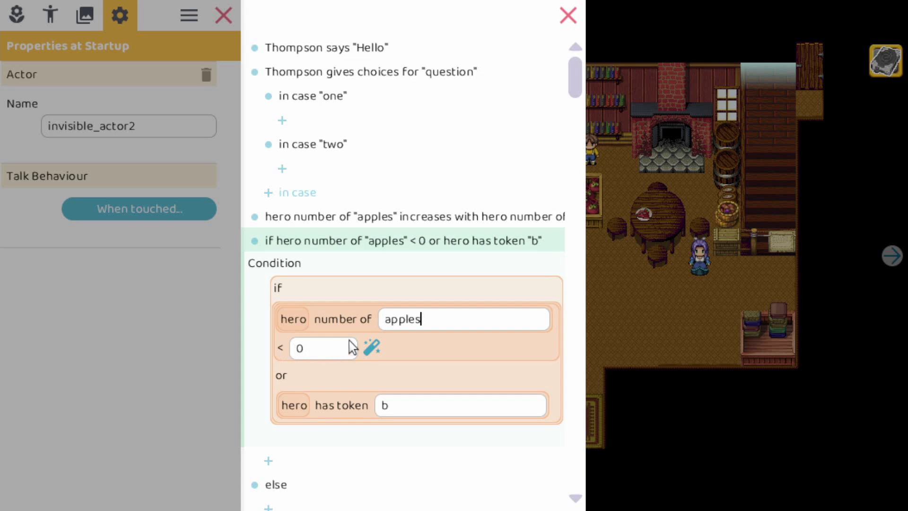
Compare the hero's "apples" against Adrian's walk ability max speed instead of a fixed number, and collapse the condition
click(372, 351)
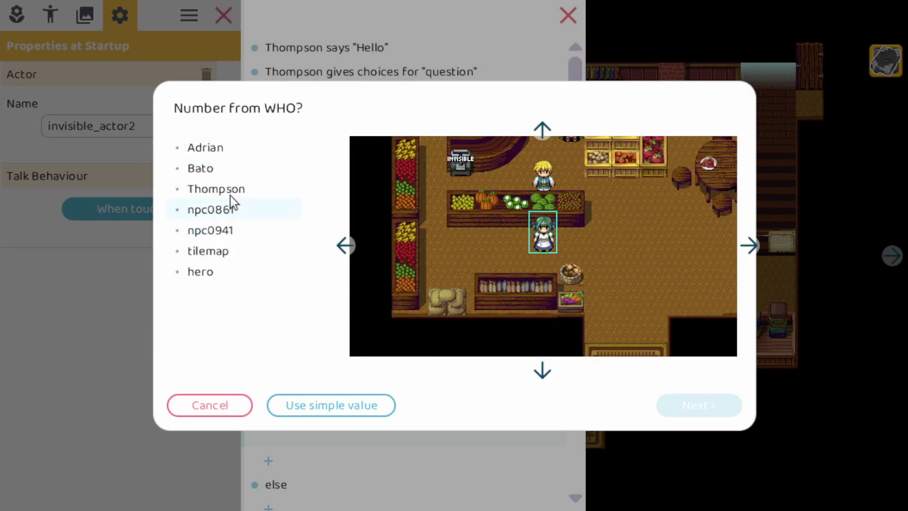
click(206, 148)
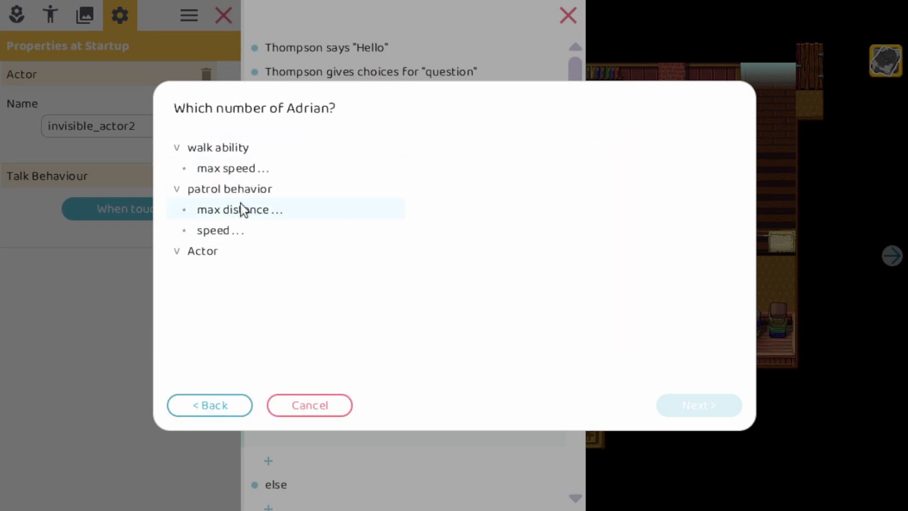
click(247, 170)
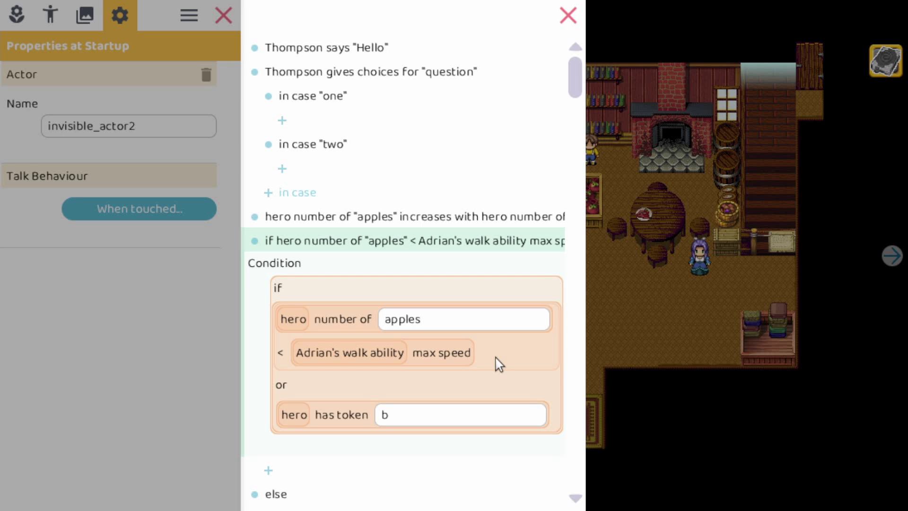
click(351, 245)
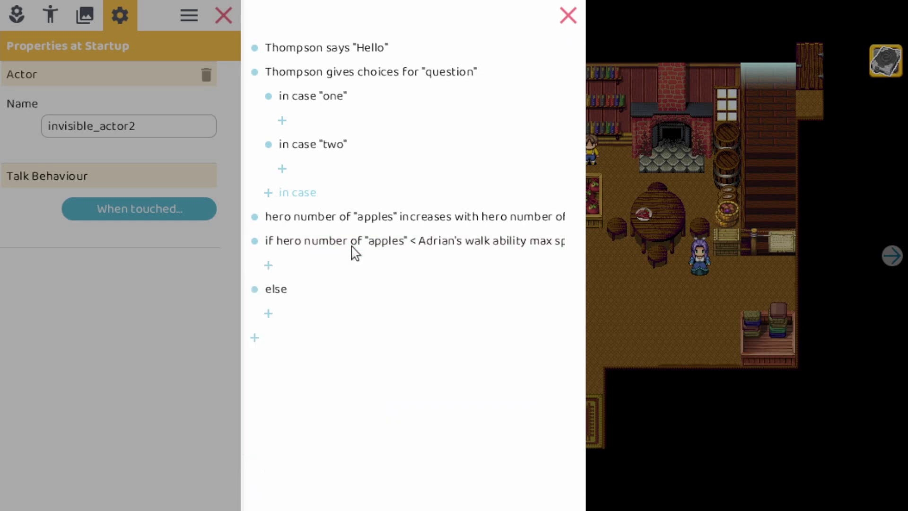
Examine the actions available for Thompson inside the if branch, including talk behaviour and the other behaviour groups, without adding one
click(268, 266)
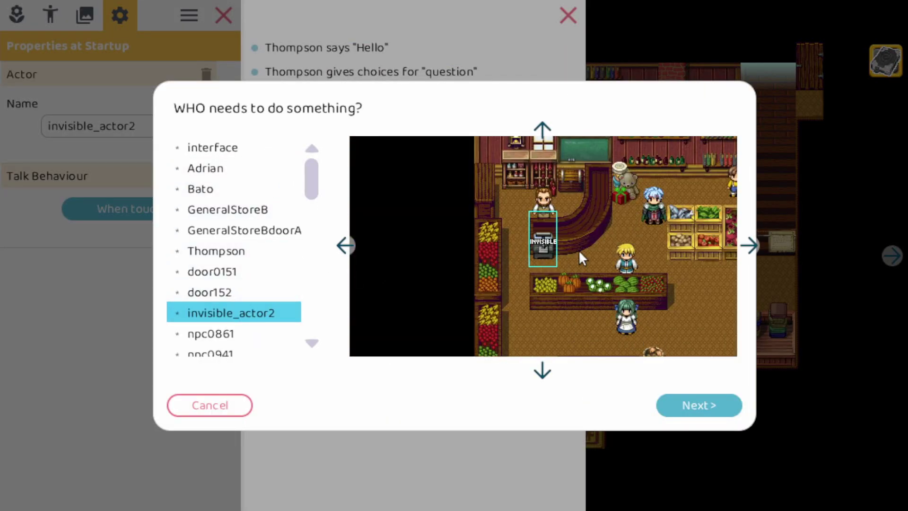
click(650, 211)
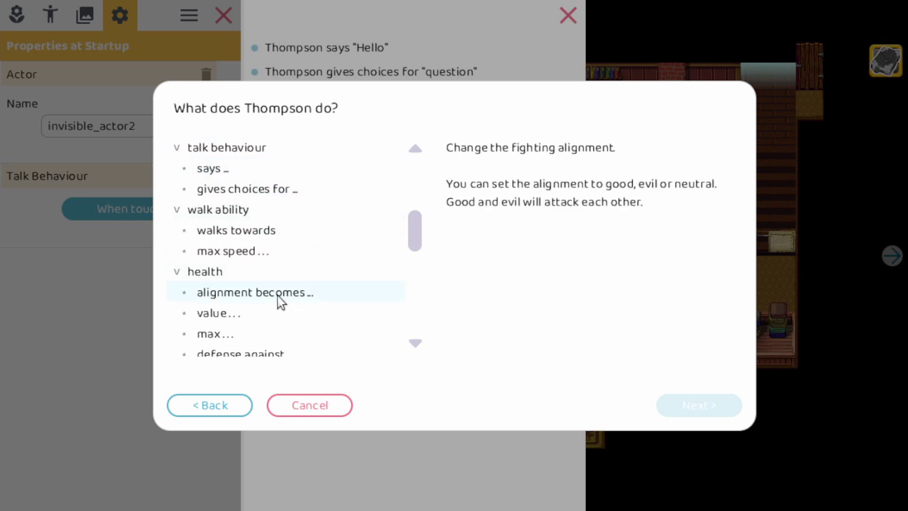
click(250, 150)
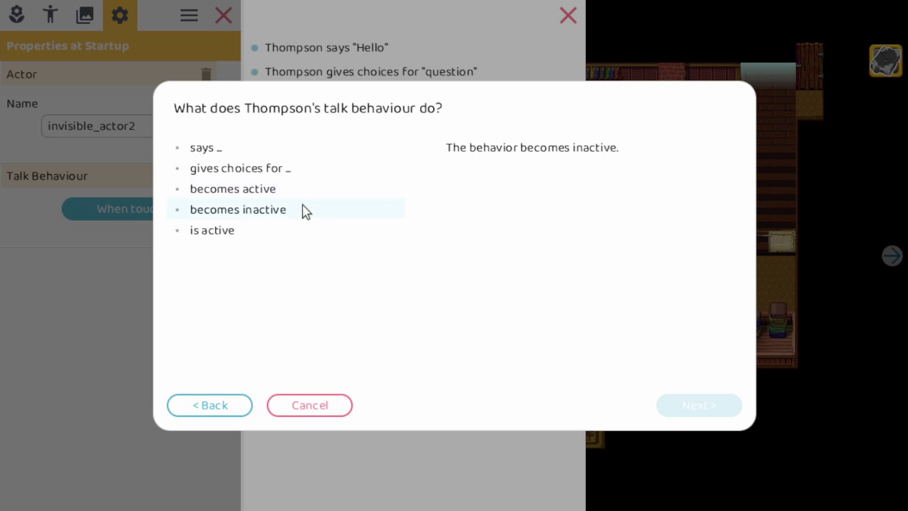
click(211, 406)
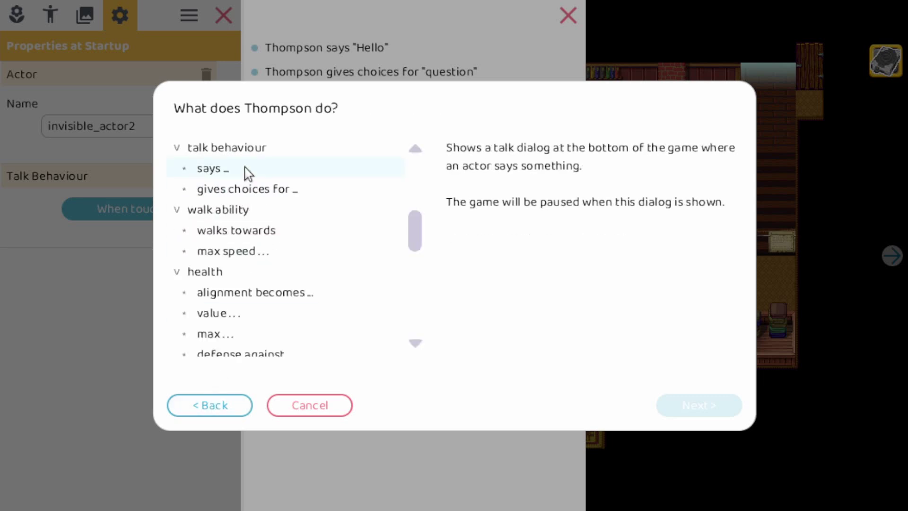
click(178, 273)
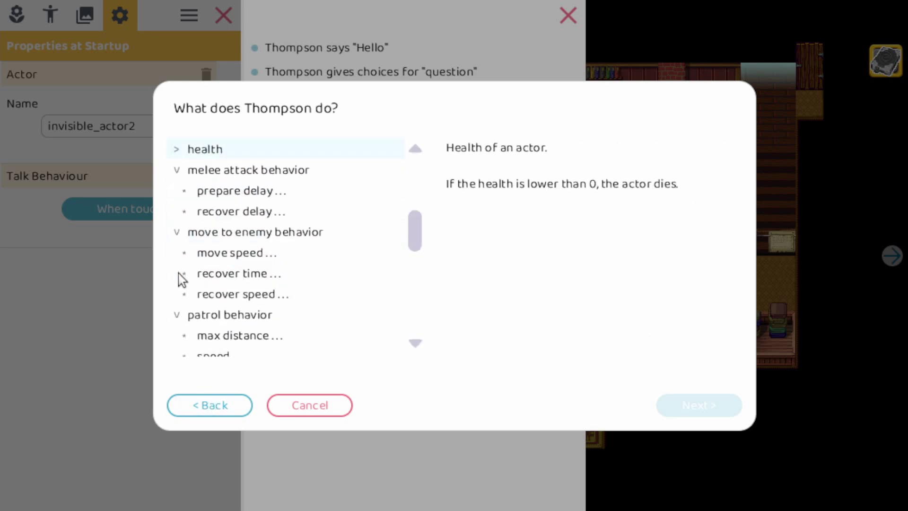
click(180, 168)
click(176, 210)
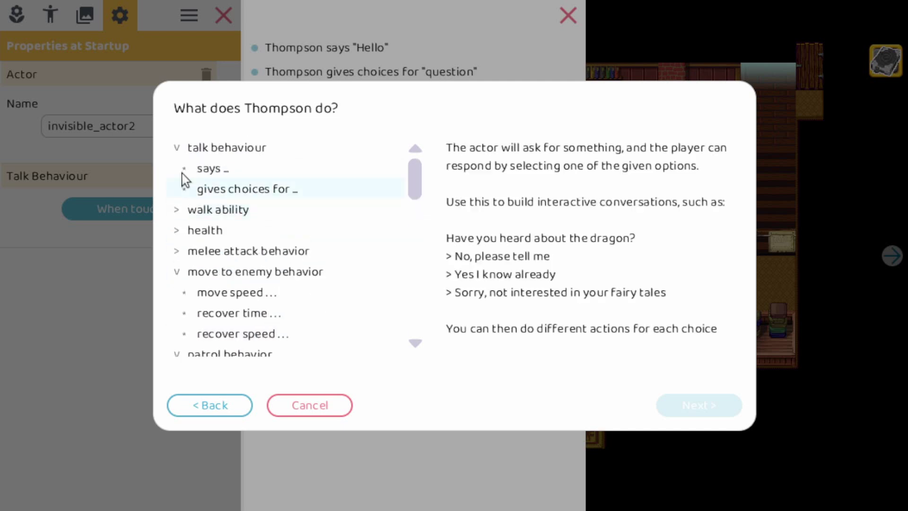
click(177, 149)
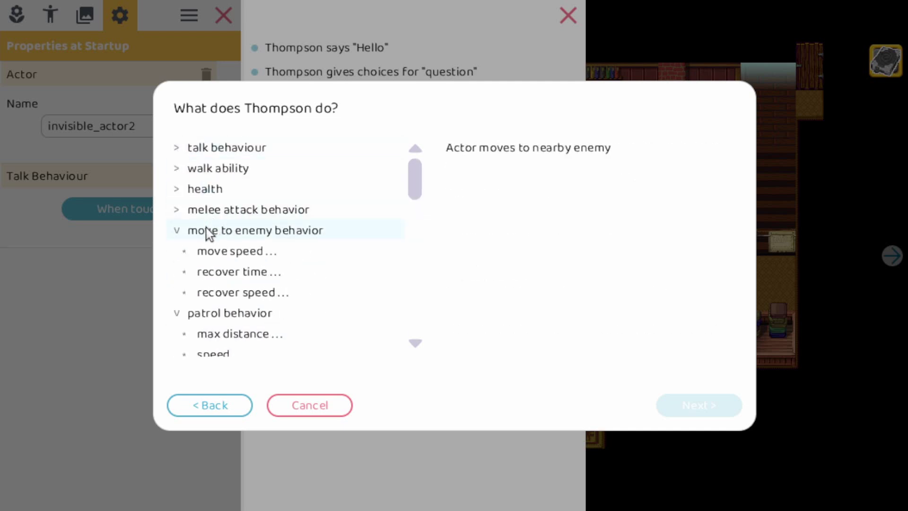
click(179, 231)
click(310, 404)
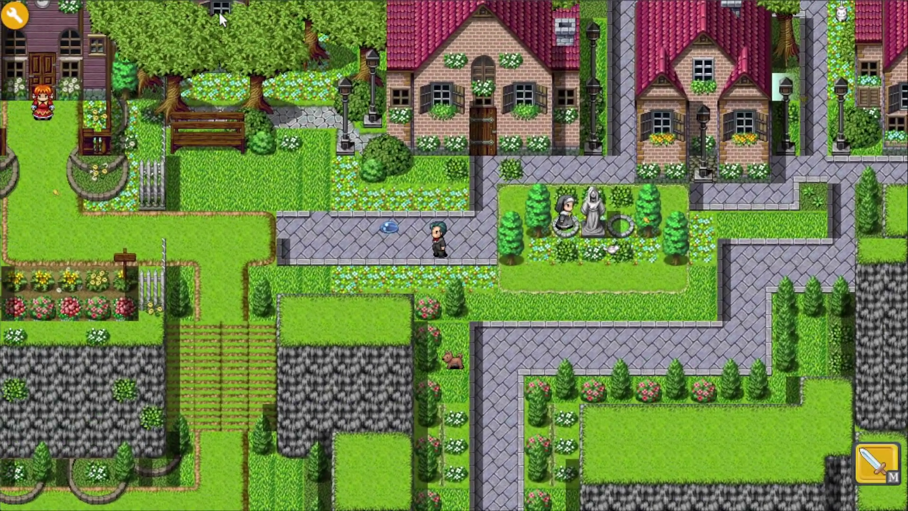
Walk the hero west along the stone path onto the grass in the running game, and return to the editor
key(Left)
key(Up)
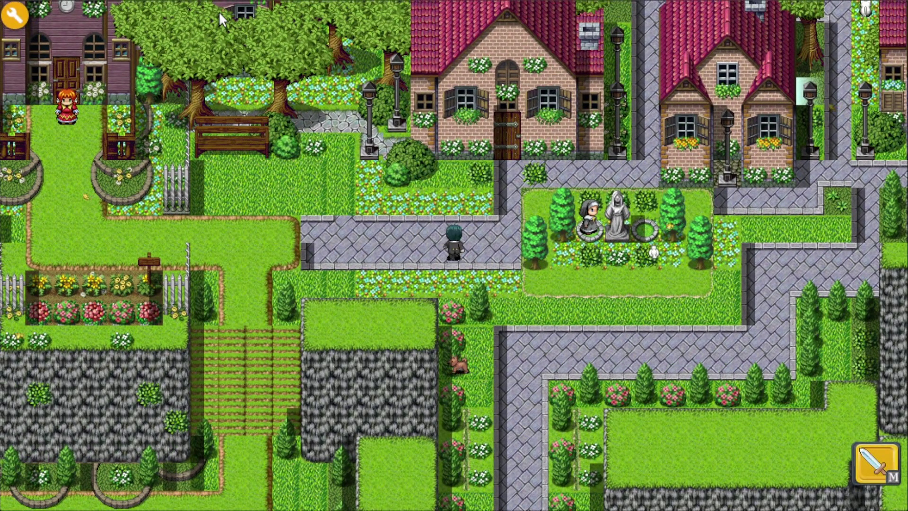
key(Left)
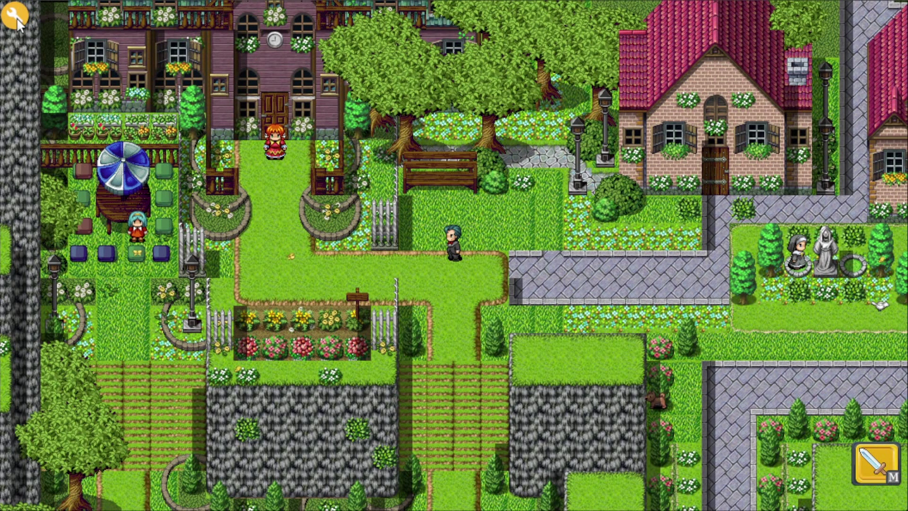
click(16, 18)
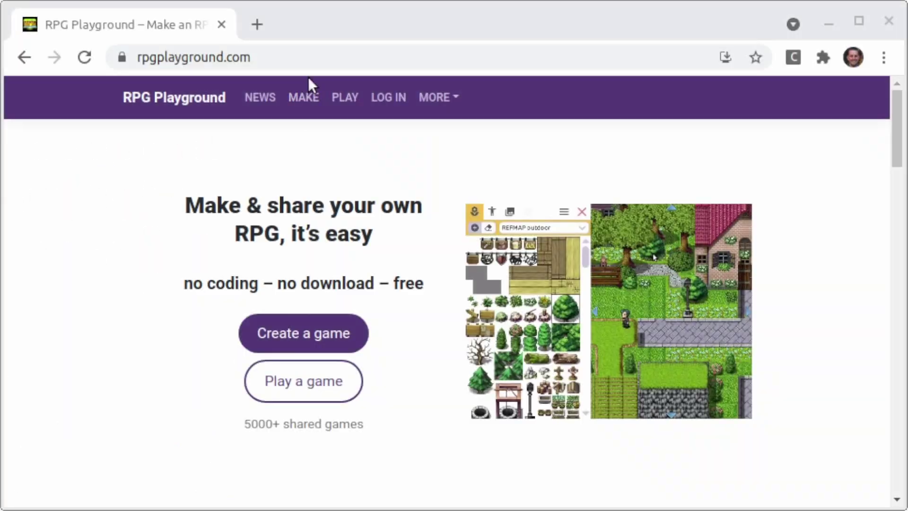
Switch to the browser at rpgplayground.com and start creating a new game
click(269, 54)
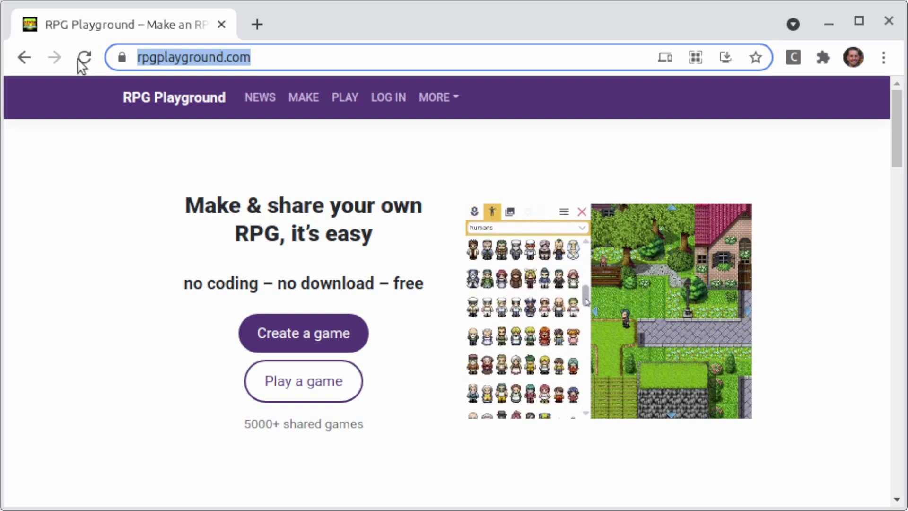
click(305, 334)
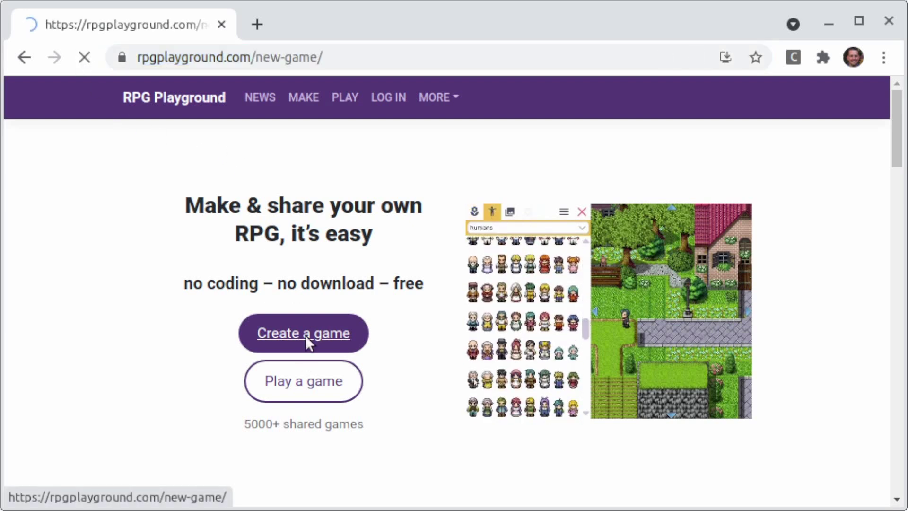